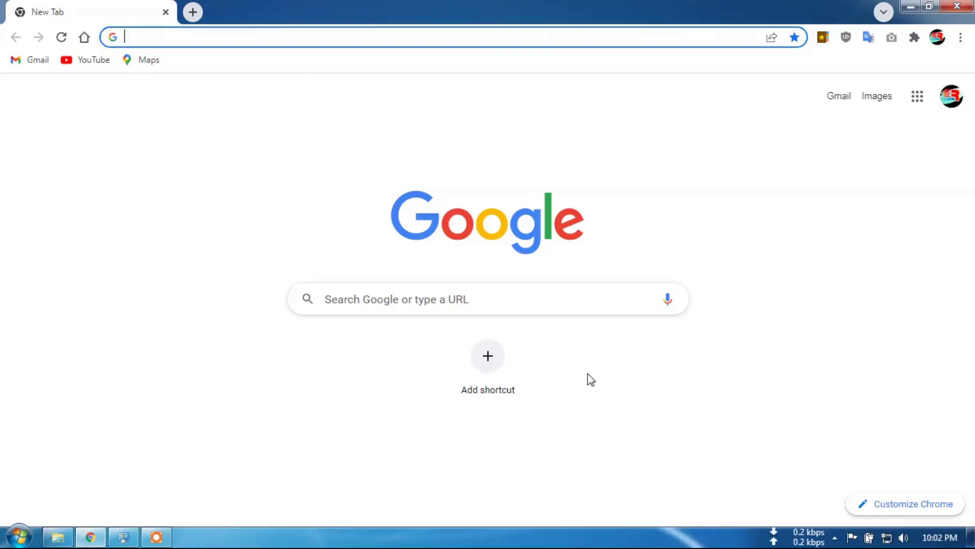
# - Search Google for 'wavlink ac600 openwrt' and open the OpenWrt Wiki WL-WN570HA1 page
pyautogui.click(211, 40)
pyautogui.write('wavlink ac600 openwrt')
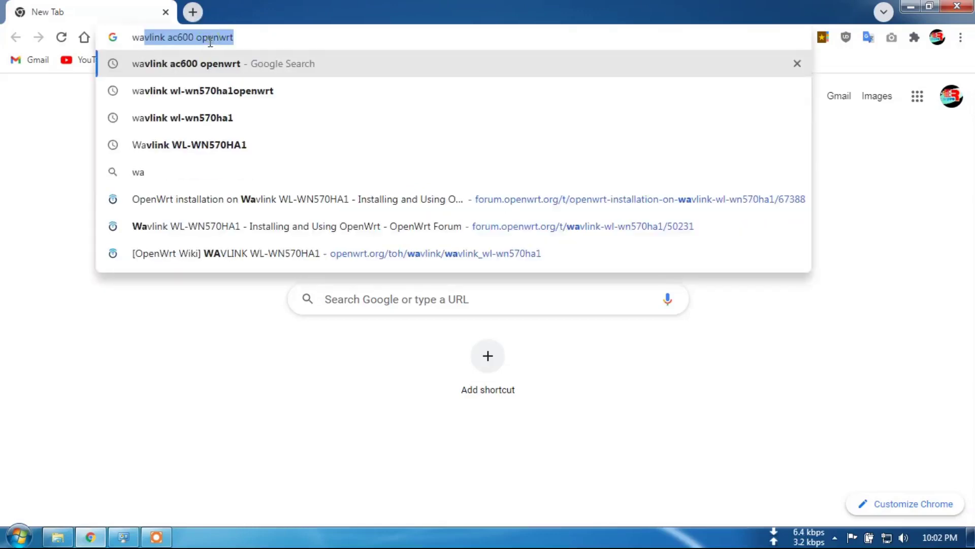
pyautogui.click(221, 63)
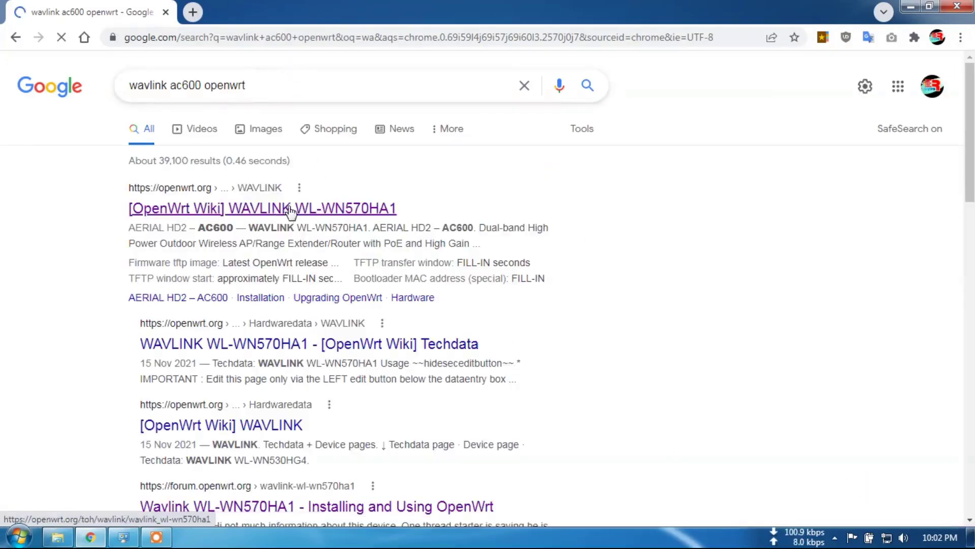
pyautogui.click(266, 211)
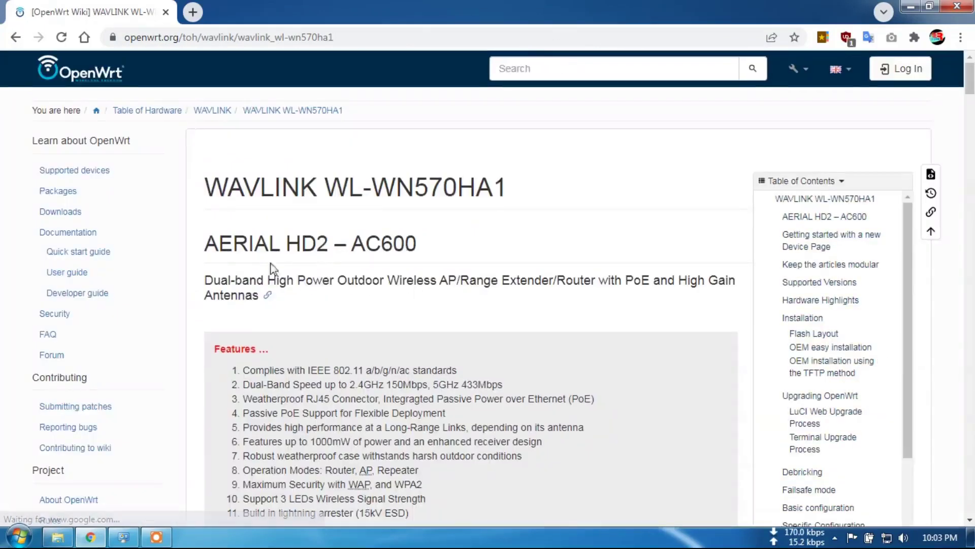
# - Scroll to the Installation table and start downloading the OpenWrt 21.02.1 sysupgrade firmware
pyautogui.scroll(-5, 331, 284)
pyautogui.scroll(-15, 331, 284)
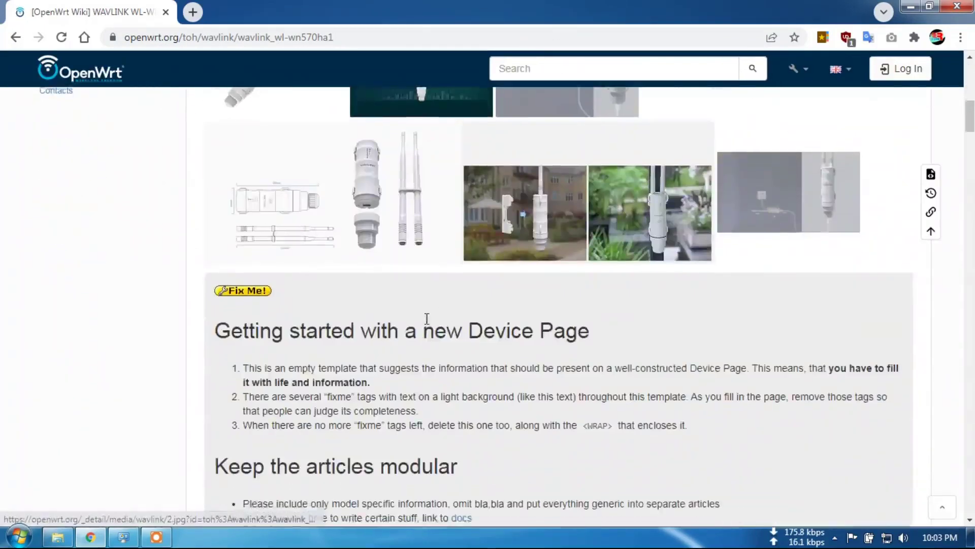
pyautogui.scroll(-8, 464, 331)
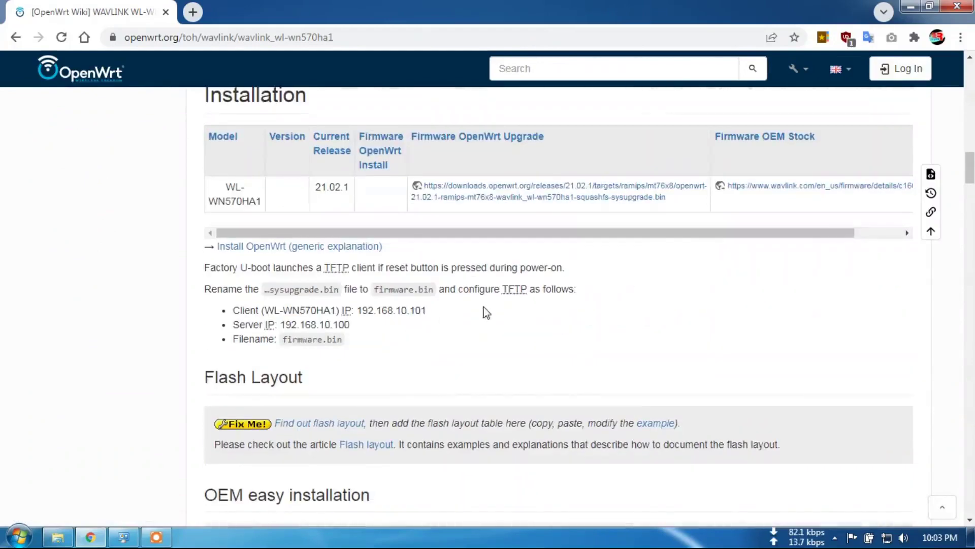
pyautogui.scroll(-8, 499, 295)
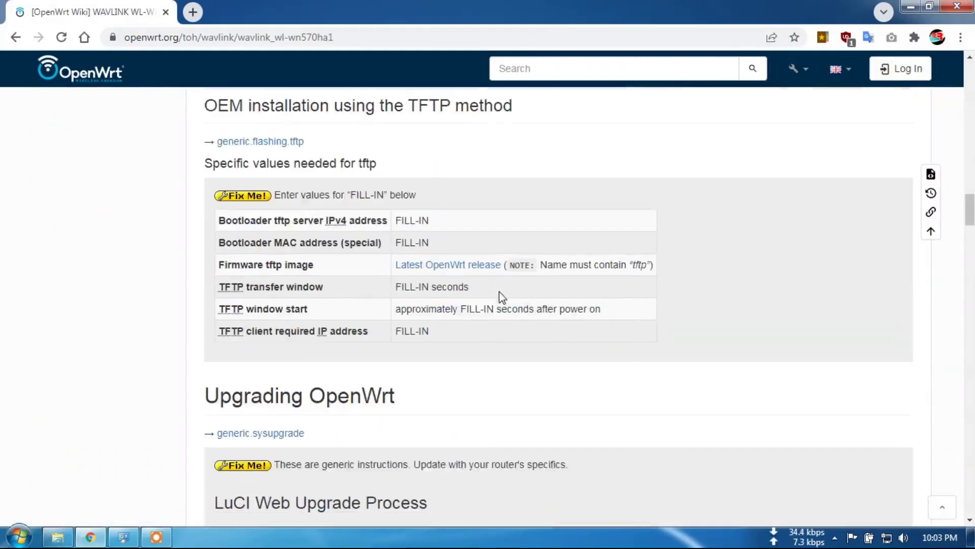
pyautogui.scroll(-5, 514, 338)
pyautogui.scroll(-1, 495, 337)
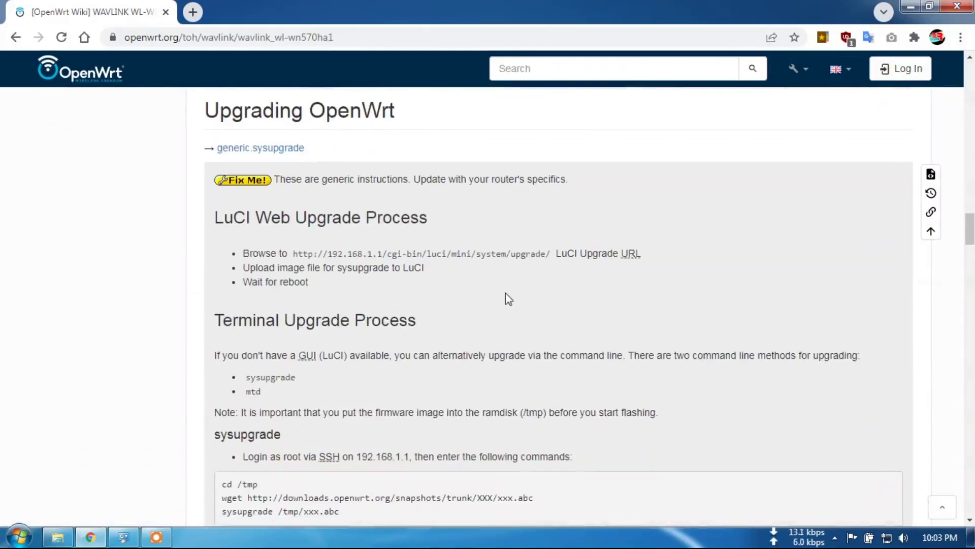
pyautogui.scroll(-13, 508, 298)
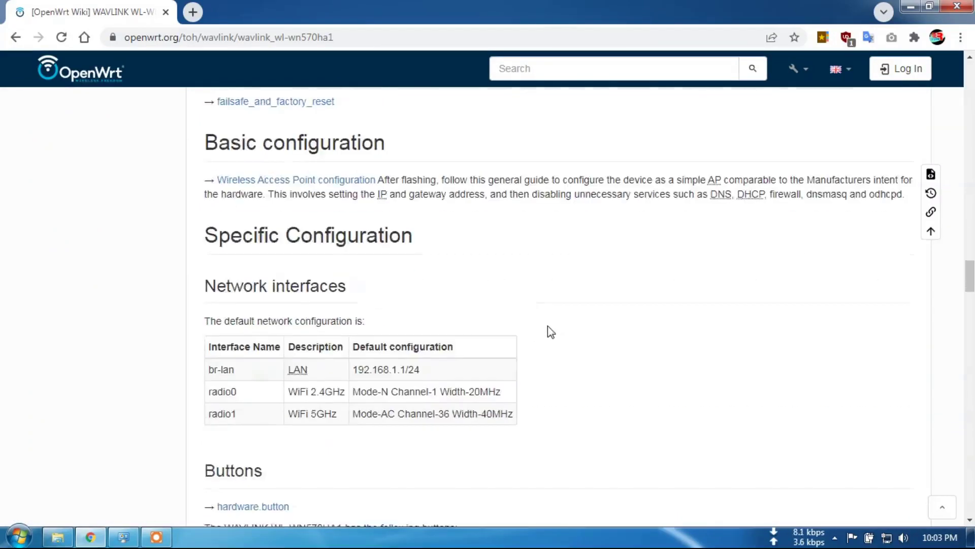
pyautogui.scroll(14, 547, 332)
pyautogui.scroll(4, 568, 320)
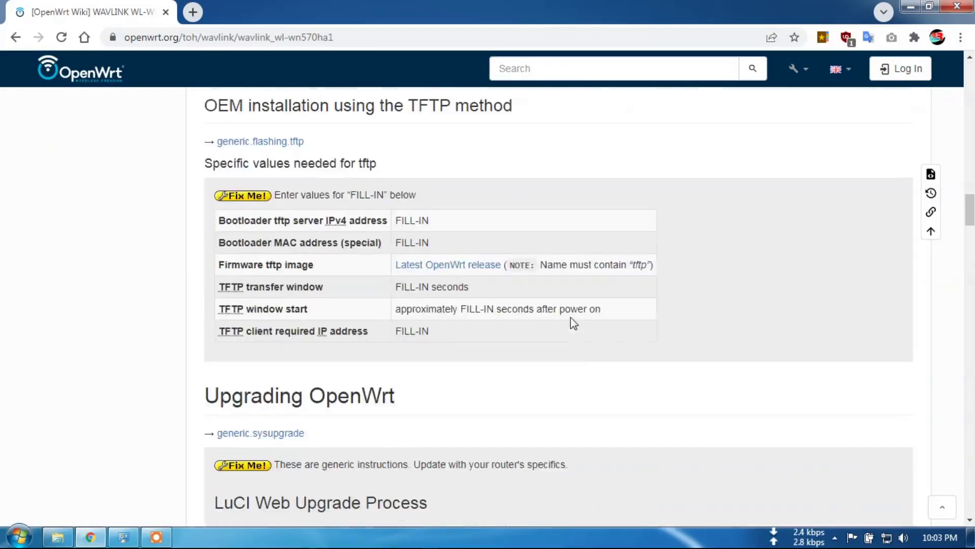
pyautogui.scroll(17, 571, 318)
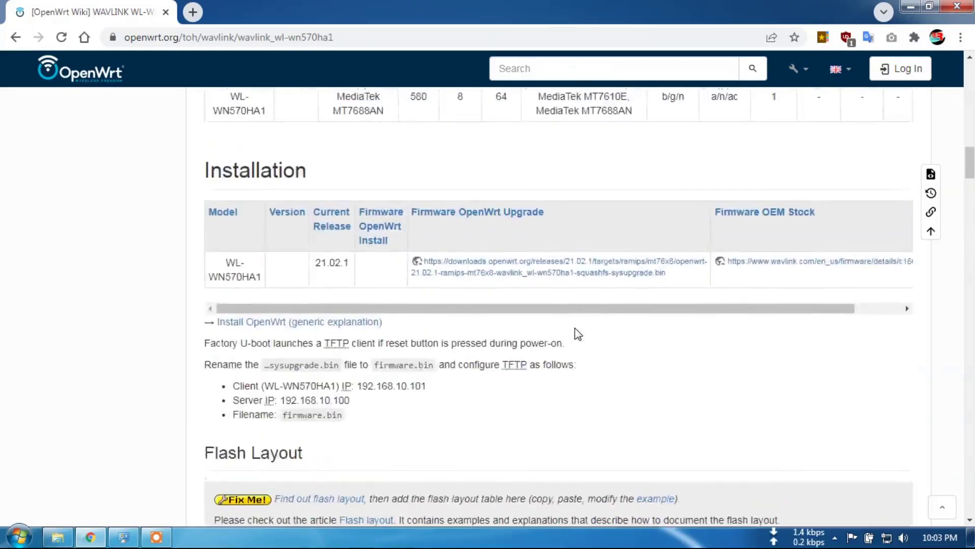
pyautogui.scroll(3, 577, 333)
pyautogui.scroll(-3, 576, 333)
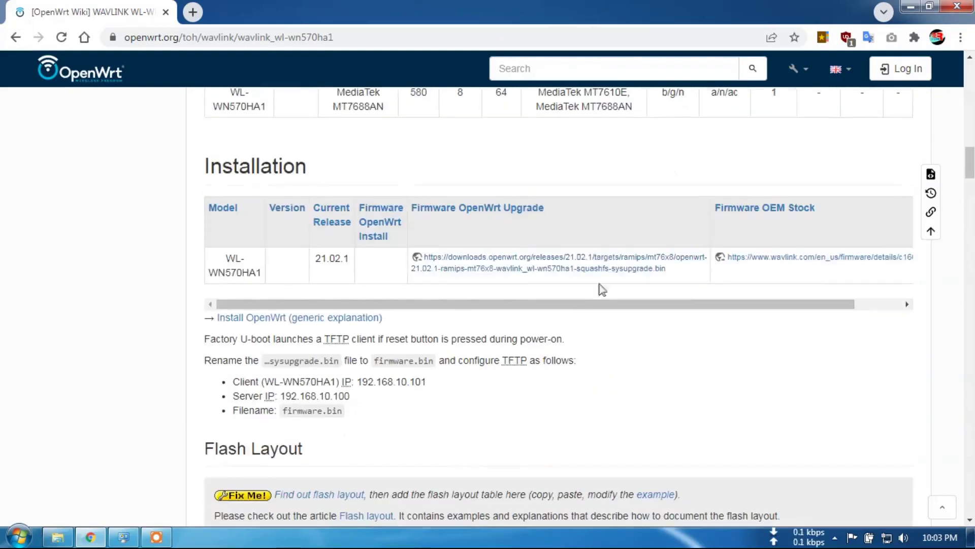
pyautogui.click(564, 261)
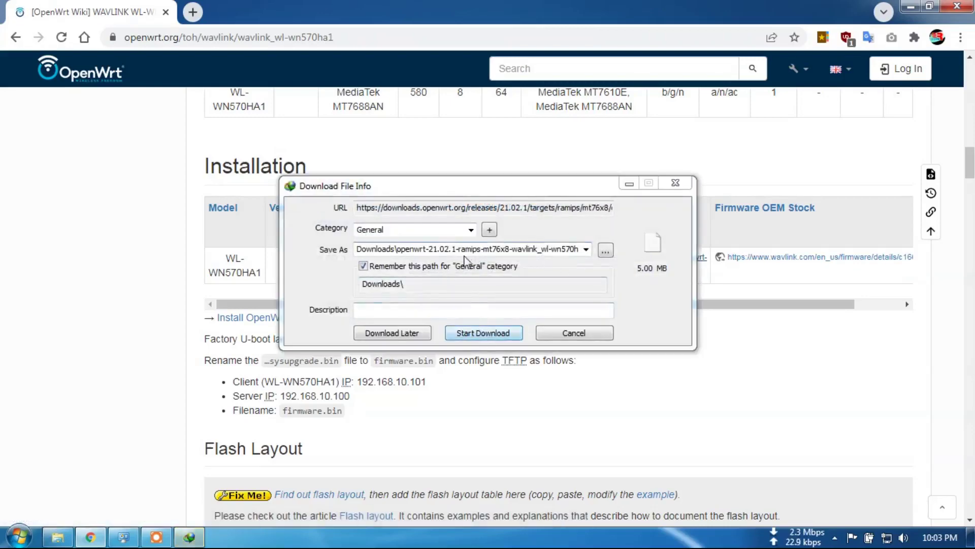
# - Download the 5.00 MB OpenWrt 21.02.1 sysupgrade image with IDM and bring up Downloads
pyautogui.click(483, 333)
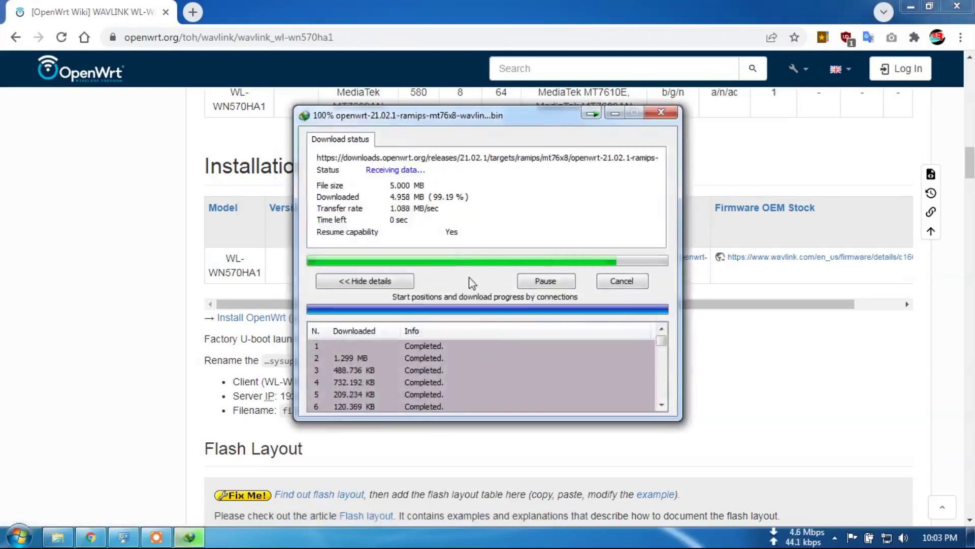
pyautogui.click(57, 537)
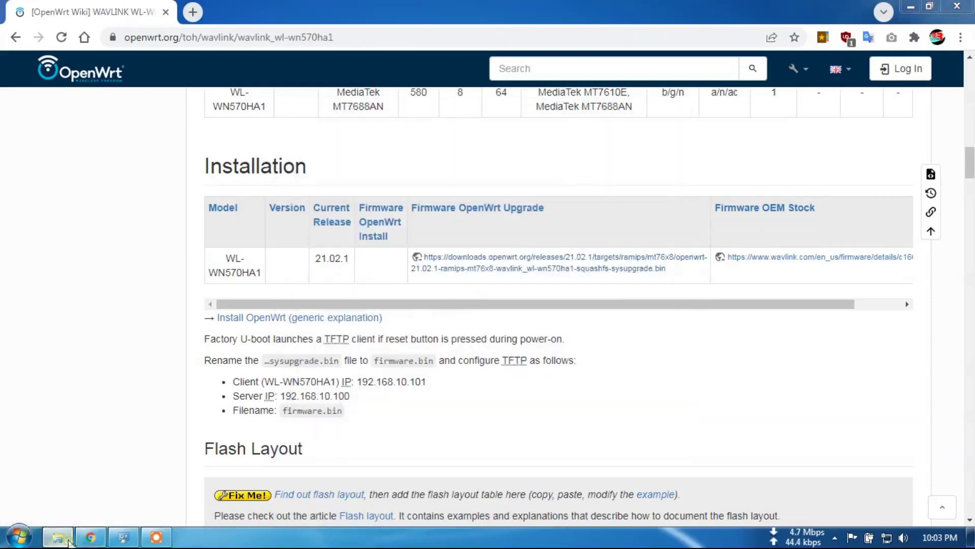
# - Rename the downloaded OpenWrt .bin image in Downloads to firmware.bin
pyautogui.click(334, 275)
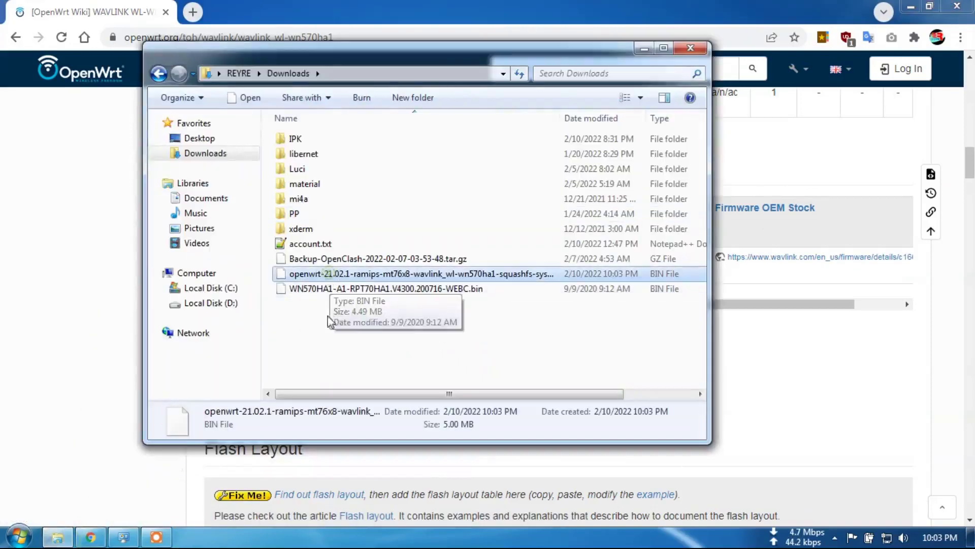
pyautogui.rightClick(441, 275)
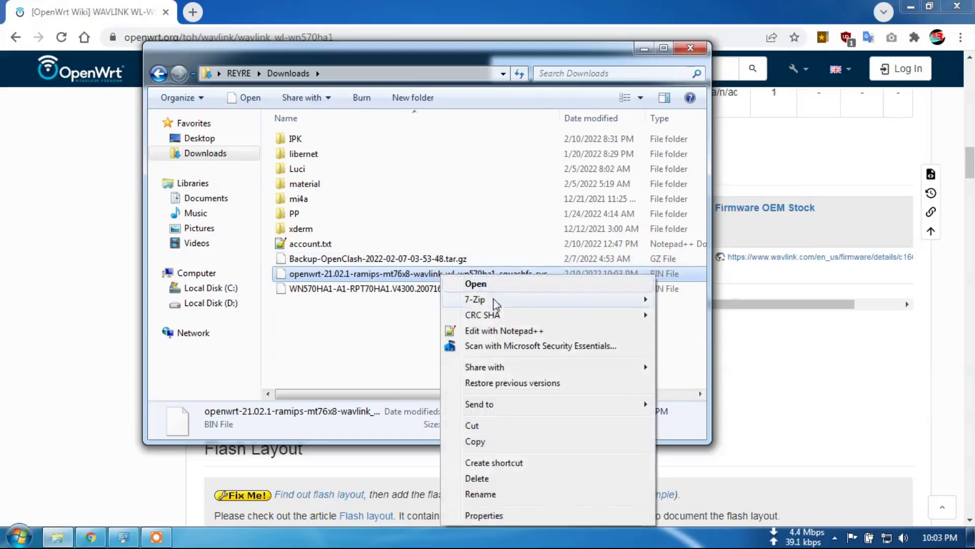
pyautogui.click(373, 305)
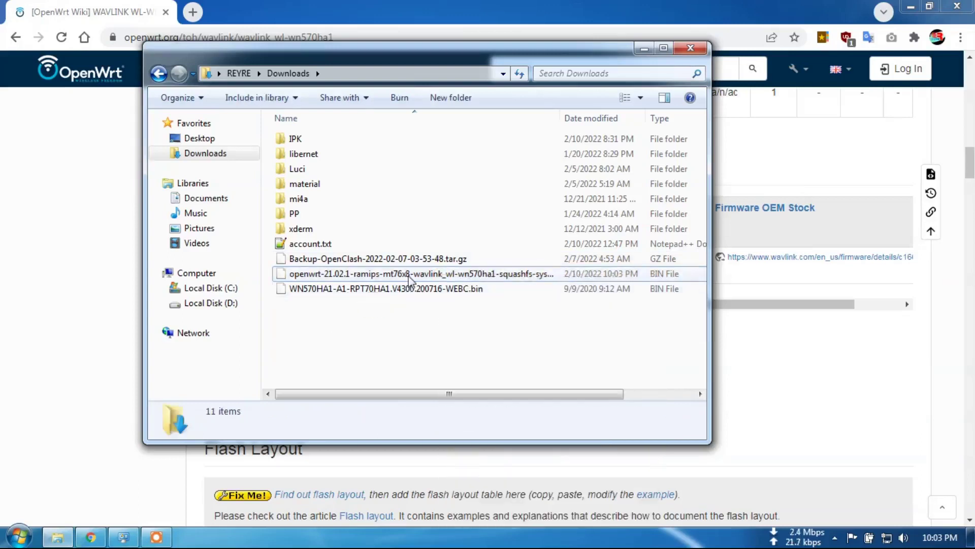
pyautogui.rightClick(408, 275)
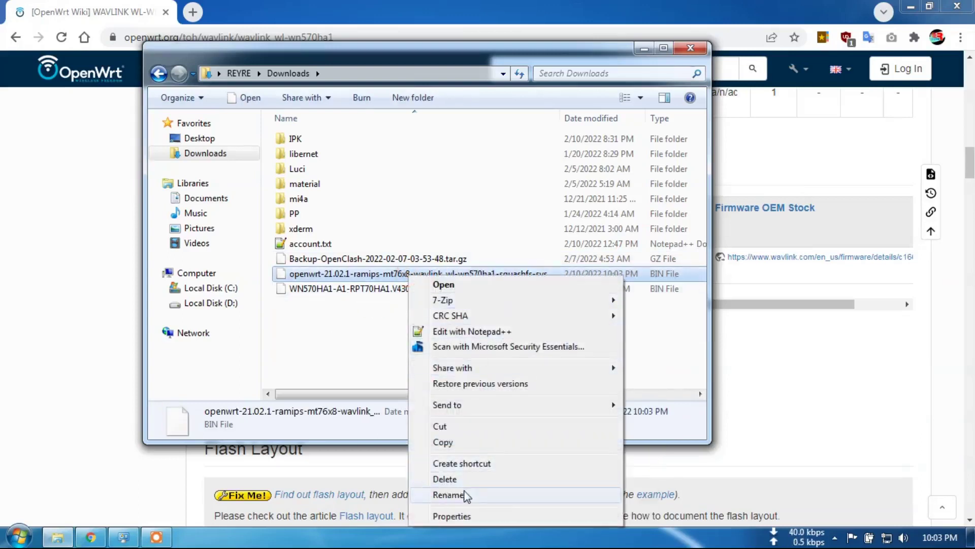
pyautogui.click(464, 495)
pyautogui.write('fi')
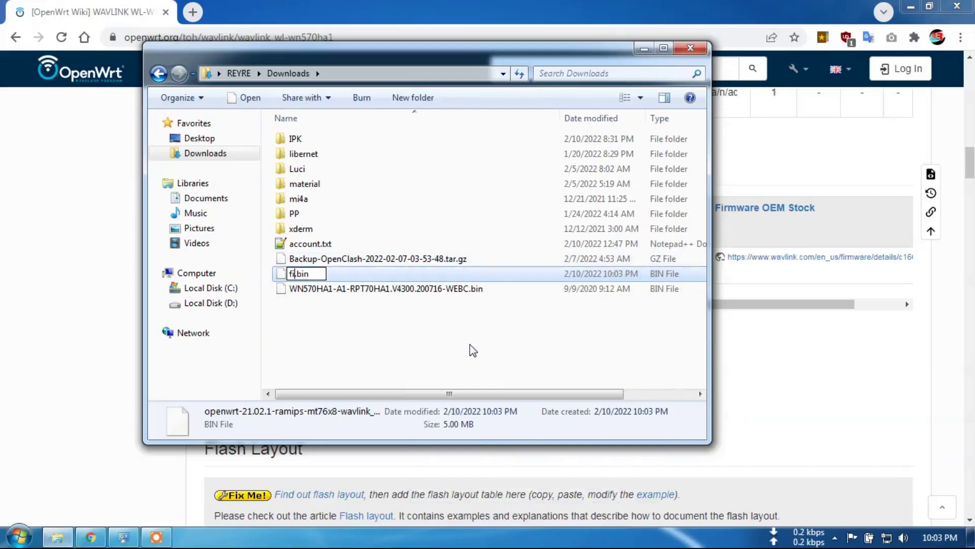
pyautogui.write('rmware')
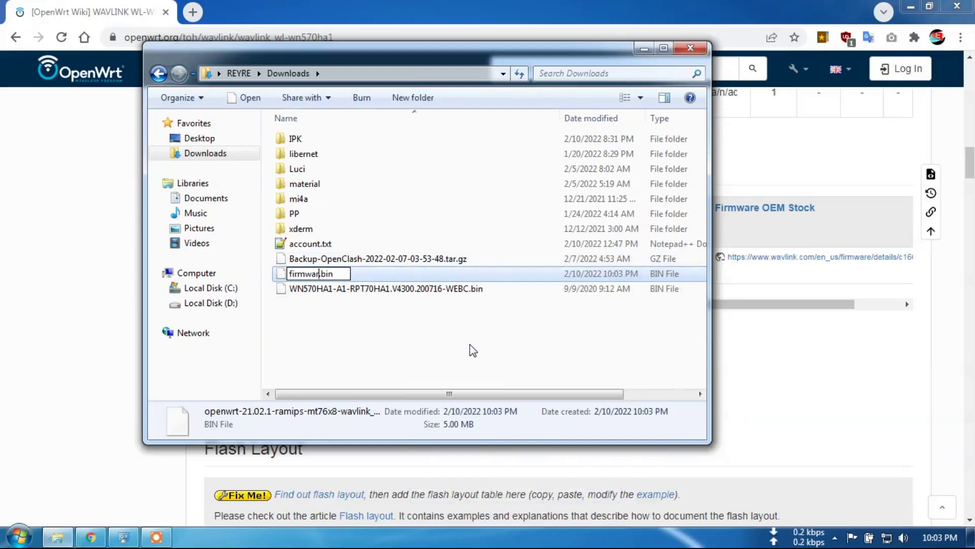
pyautogui.write('.')
pyautogui.press('BackSpace')
pyautogui.click(373, 323)
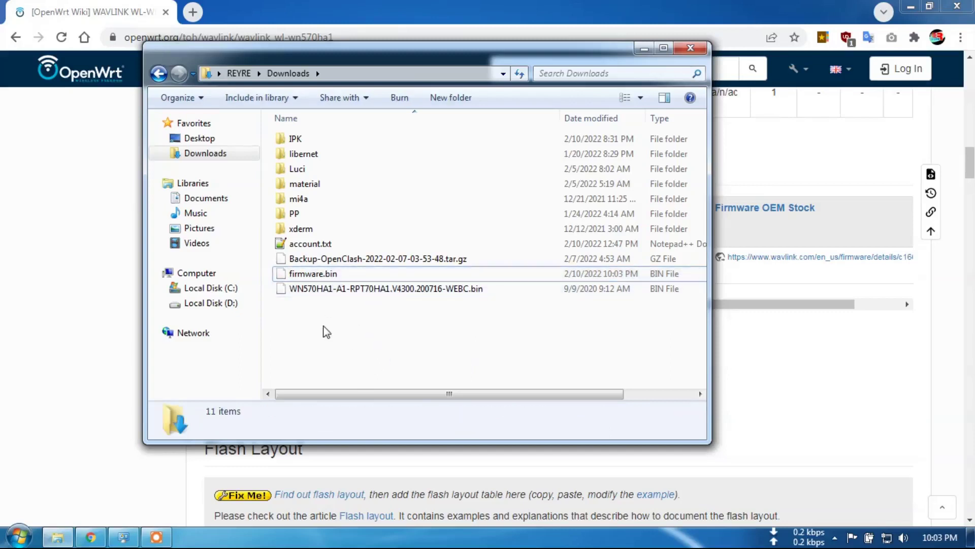
pyautogui.click(809, 369)
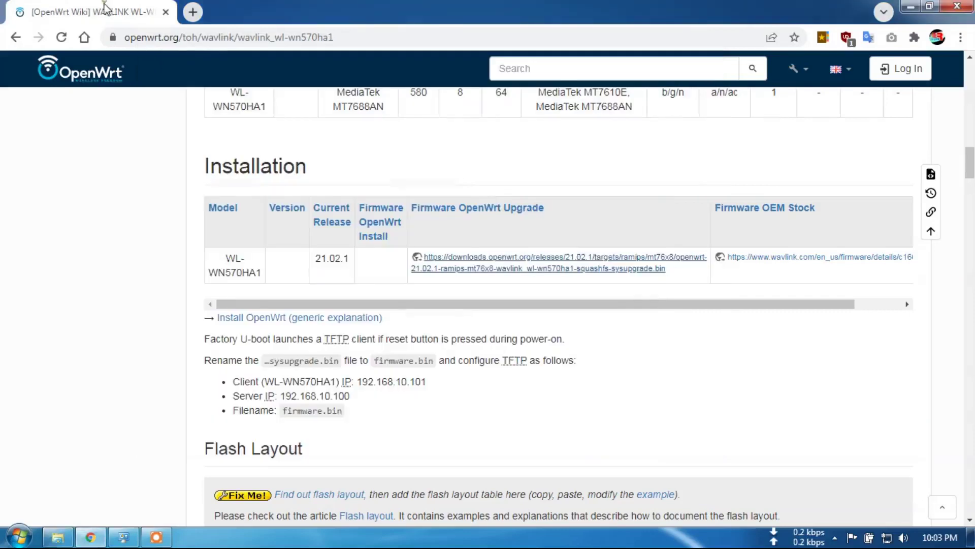
# - Check Local Area Connection's IPv4 details: address 192.168.10.100, gateway 192.168.10.1, on WAVLINK-N
pyautogui.click(123, 537)
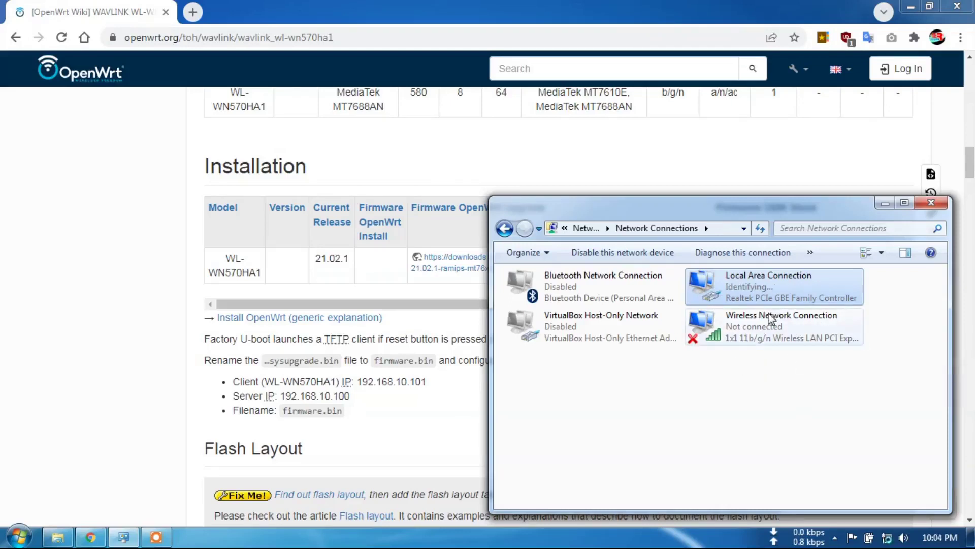
pyautogui.rightClick(747, 290)
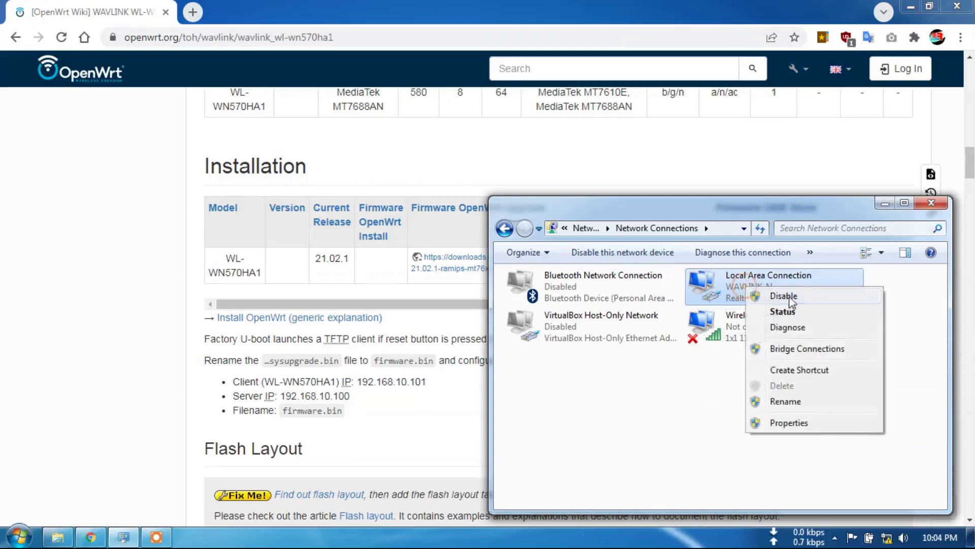
pyautogui.click(781, 311)
pyautogui.click(410, 258)
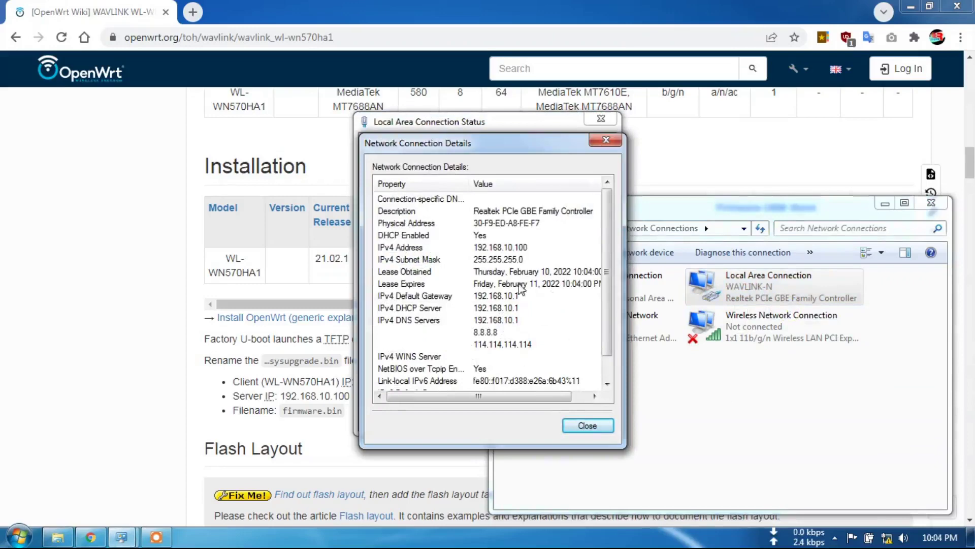
pyautogui.click(589, 425)
pyautogui.click(590, 420)
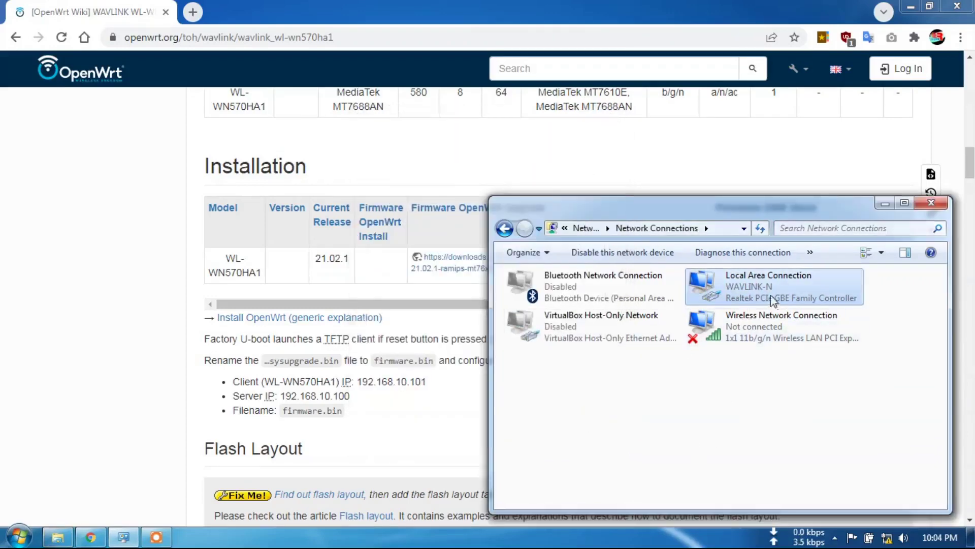
# - Open 192.168.10.1 in Chrome and log in to the Wavlink router with the admin password
pyautogui.click(131, 36)
pyautogui.write('192')
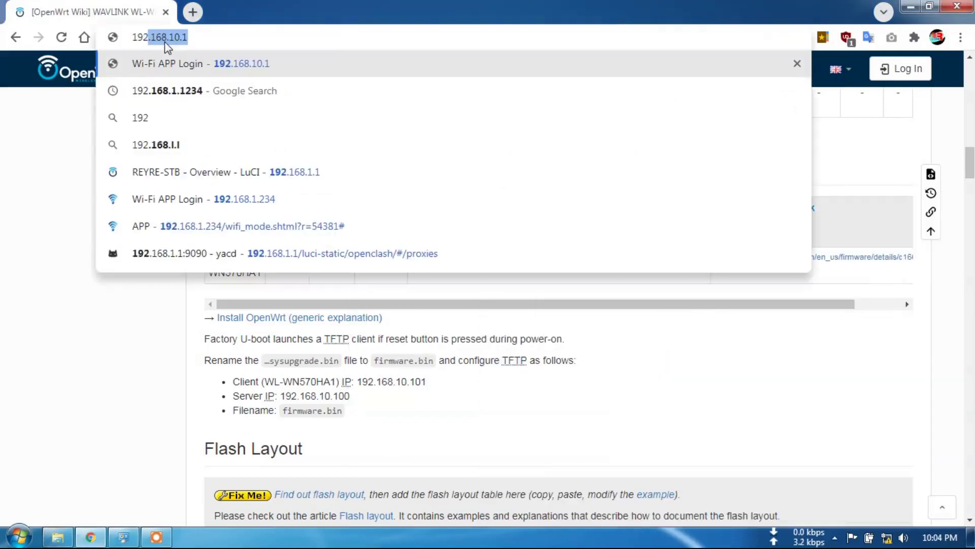
pyautogui.write('.')
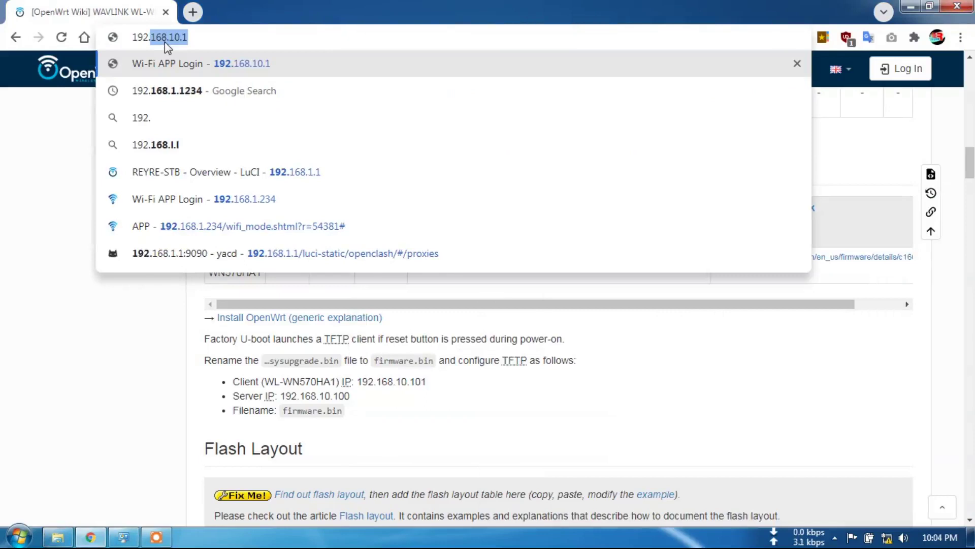
pyautogui.press('Right')
pyautogui.press('Return')
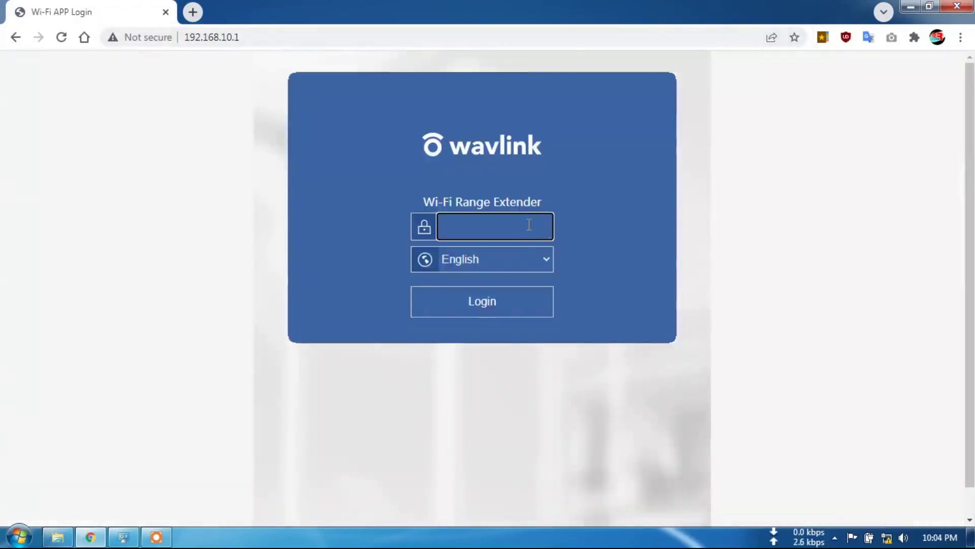
pyautogui.write('a')
pyautogui.click(492, 306)
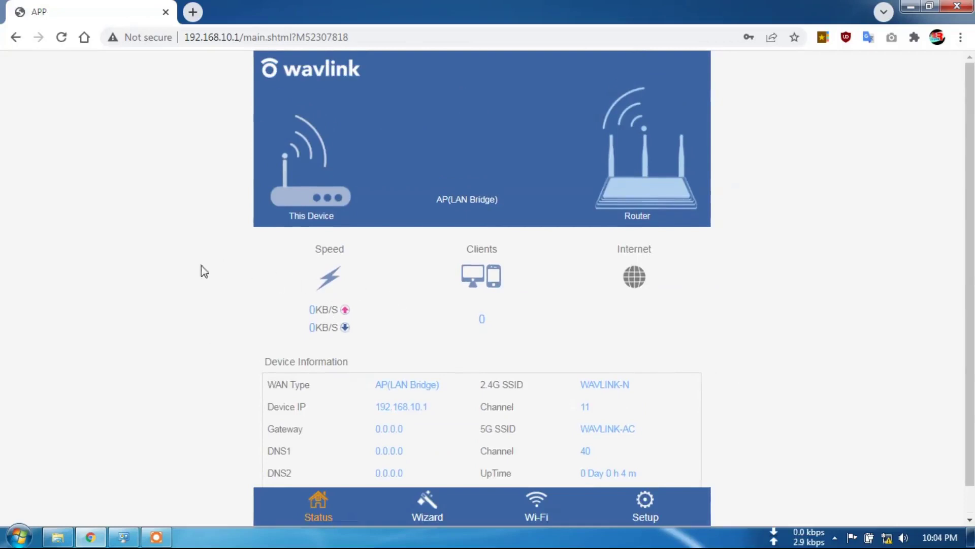
pyautogui.click(123, 536)
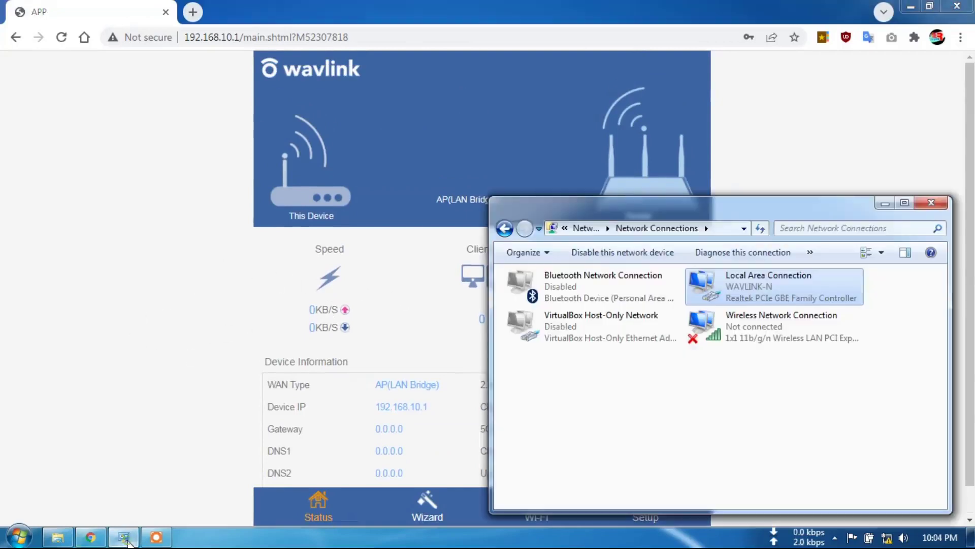
# - Give Local Area Connection static IPv4 address 192.168.10.100 with subnet mask 255.255.255.0
pyautogui.rightClick(736, 299)
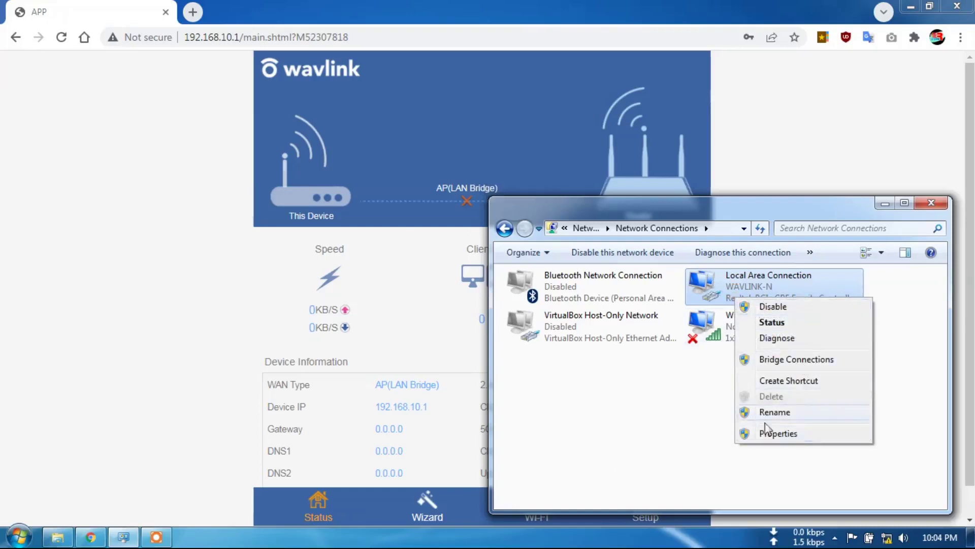
pyautogui.click(778, 431)
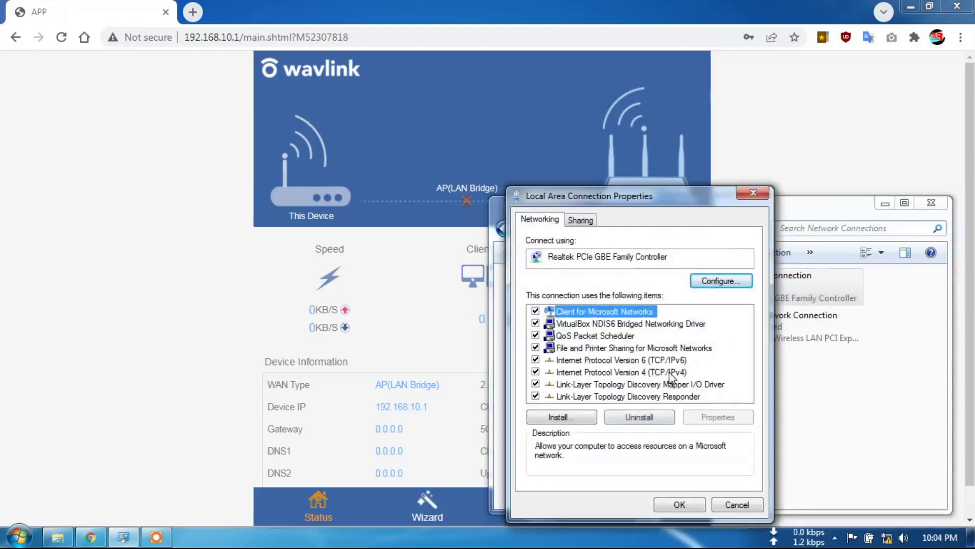
pyautogui.doubleClick(579, 372)
pyautogui.click(578, 307)
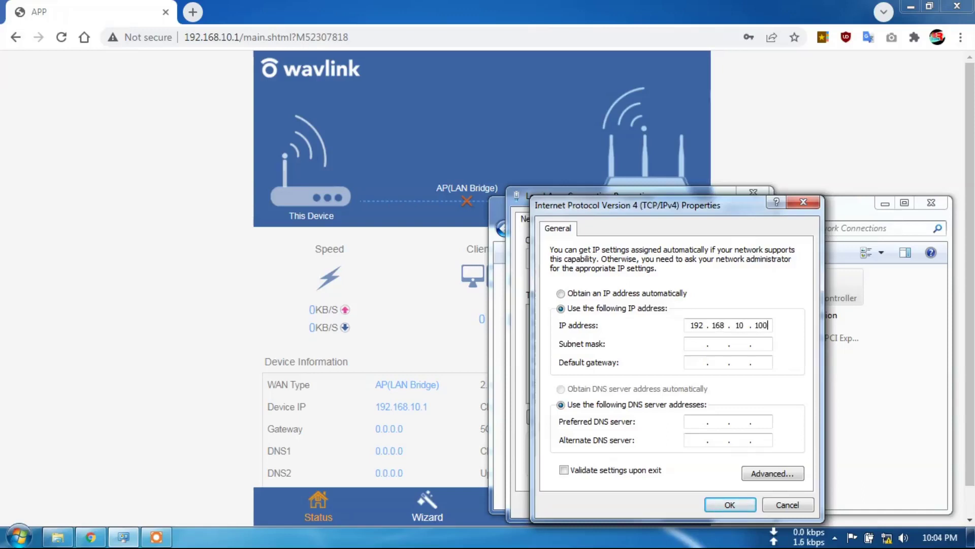
pyautogui.click(694, 347)
pyautogui.click(729, 506)
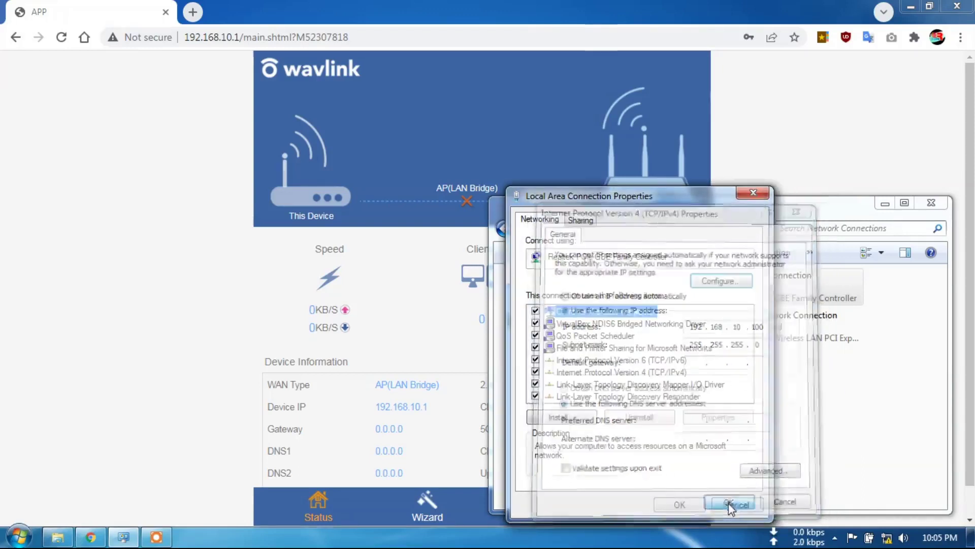
pyautogui.click(678, 506)
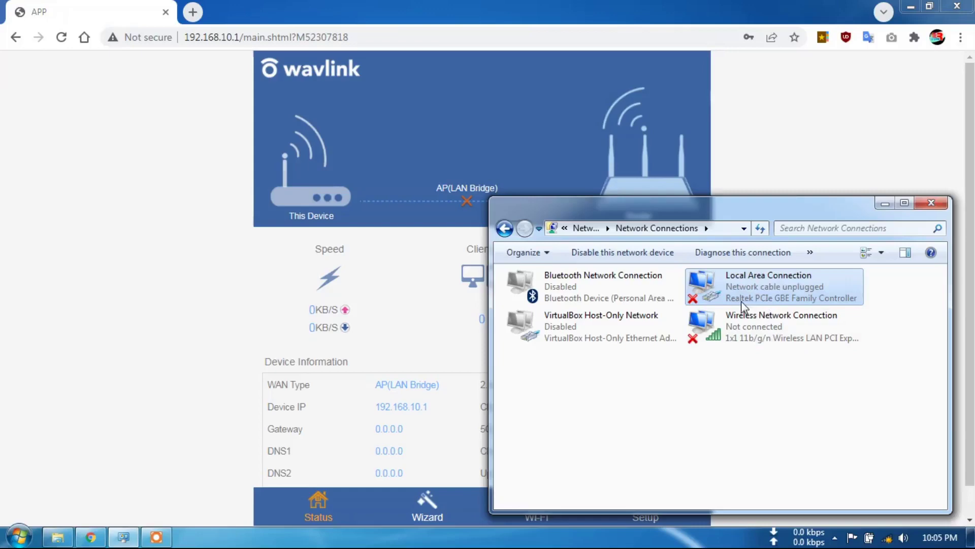
pyautogui.click(910, 6)
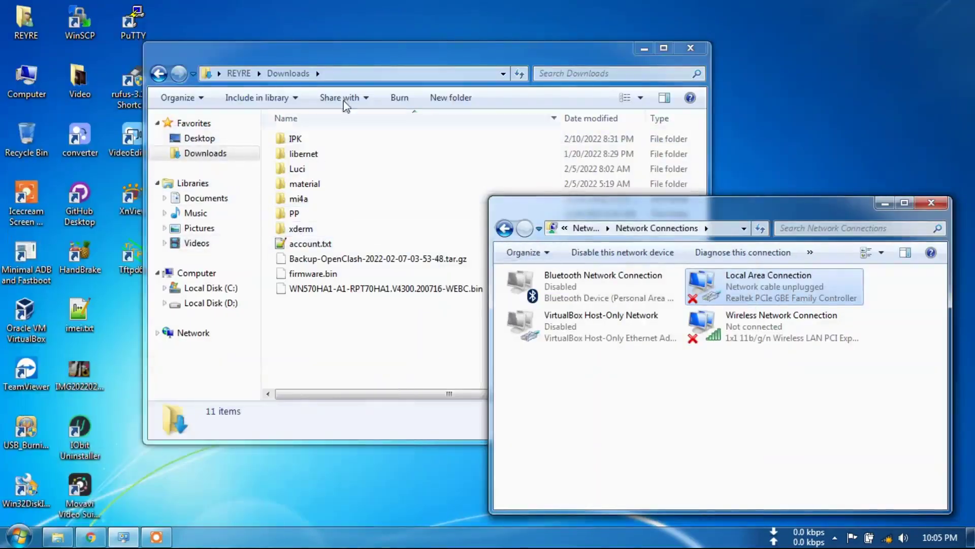
# - Copy firmware.bin from Downloads into the C:\Program Files\Tftpd64 folder, granting administrator permission
pyautogui.moveTo(630, 50); pyautogui.dragTo(699, 41)
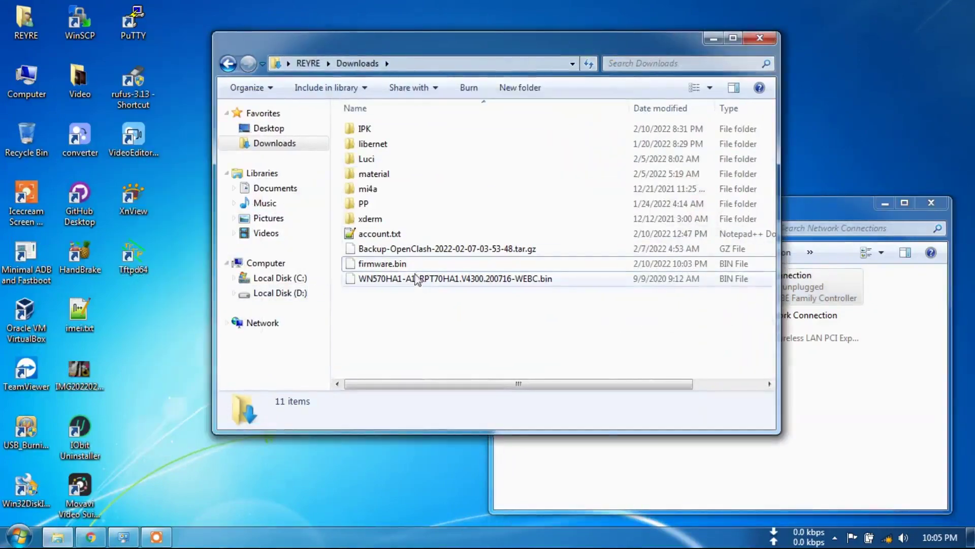
pyautogui.rightClick(392, 265)
pyautogui.click(449, 432)
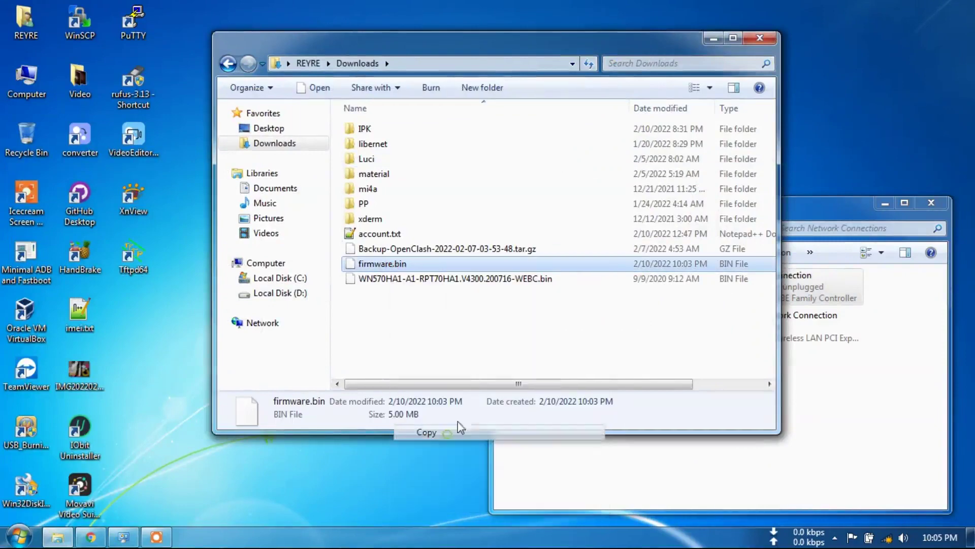
pyautogui.rightClick(154, 259)
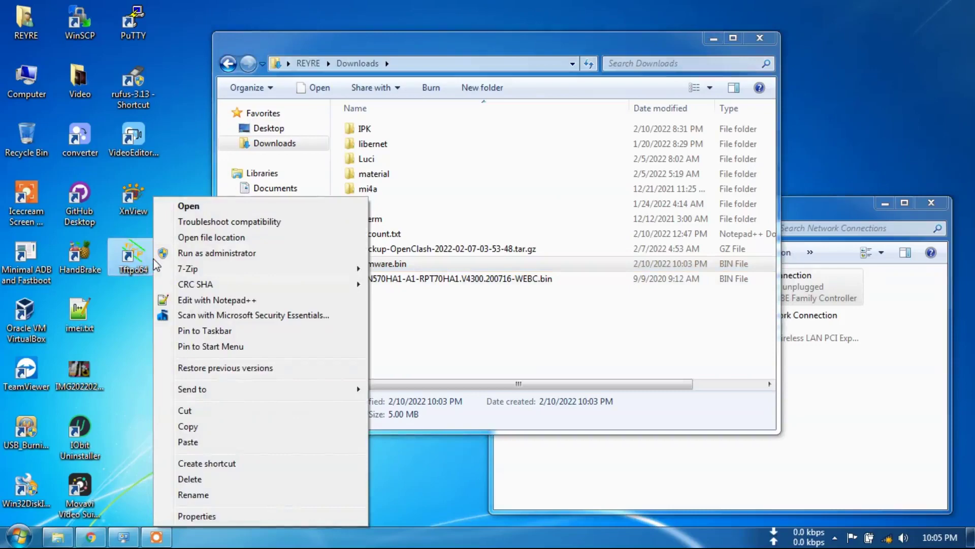
pyautogui.click(232, 238)
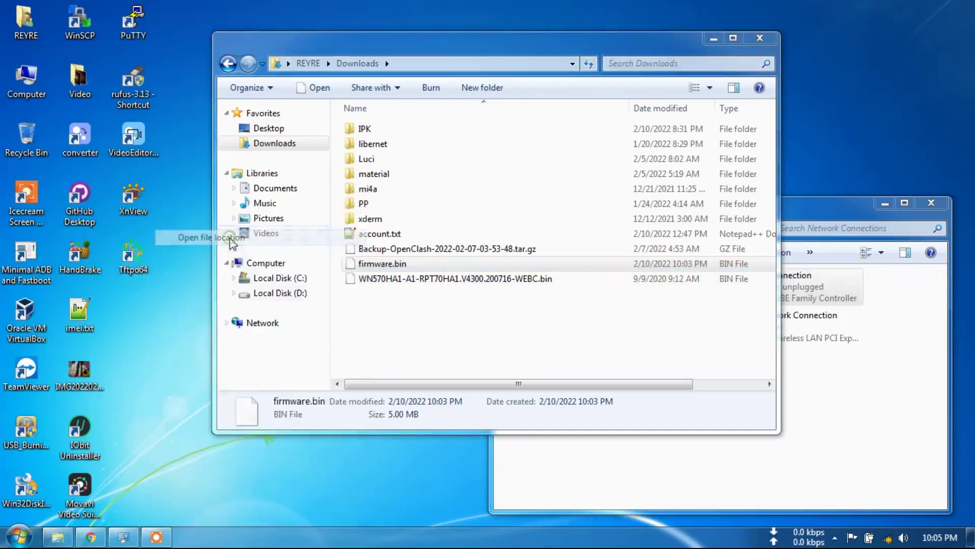
pyautogui.rightClick(411, 267)
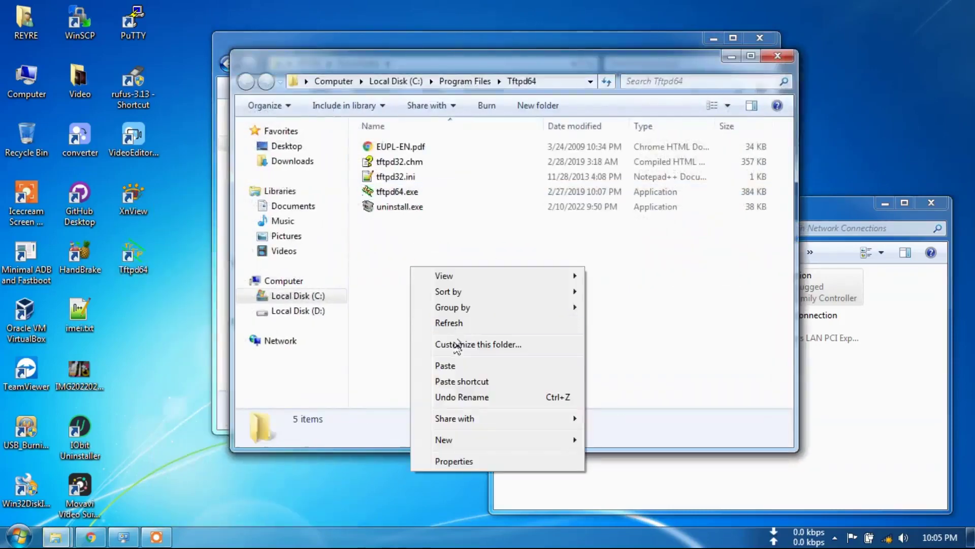
pyautogui.click(455, 372)
pyautogui.click(474, 331)
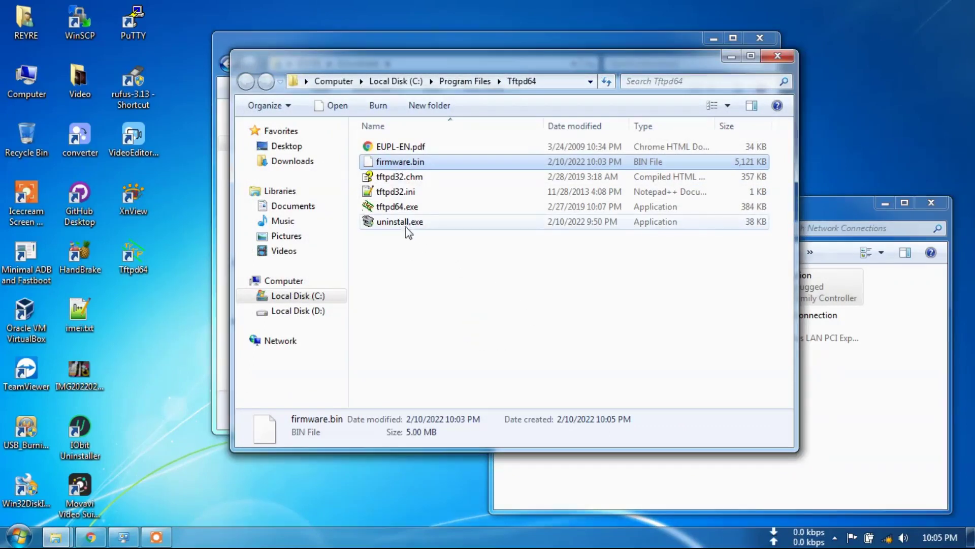
pyautogui.doubleClick(144, 270)
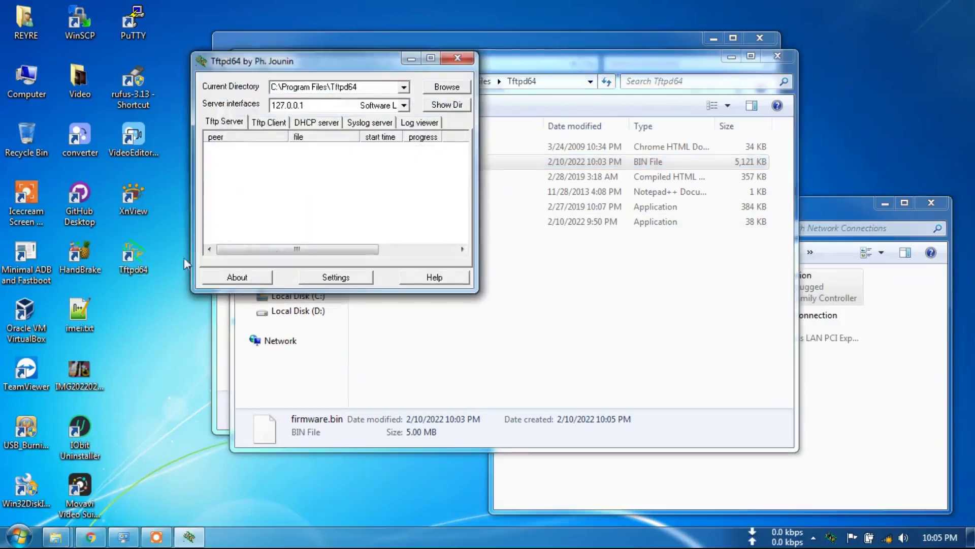
# - Bind the Tftpd64 TFTP server to 192.168.10.100 and save the settings
pyautogui.moveTo(372, 64); pyautogui.dragTo(525, 103)
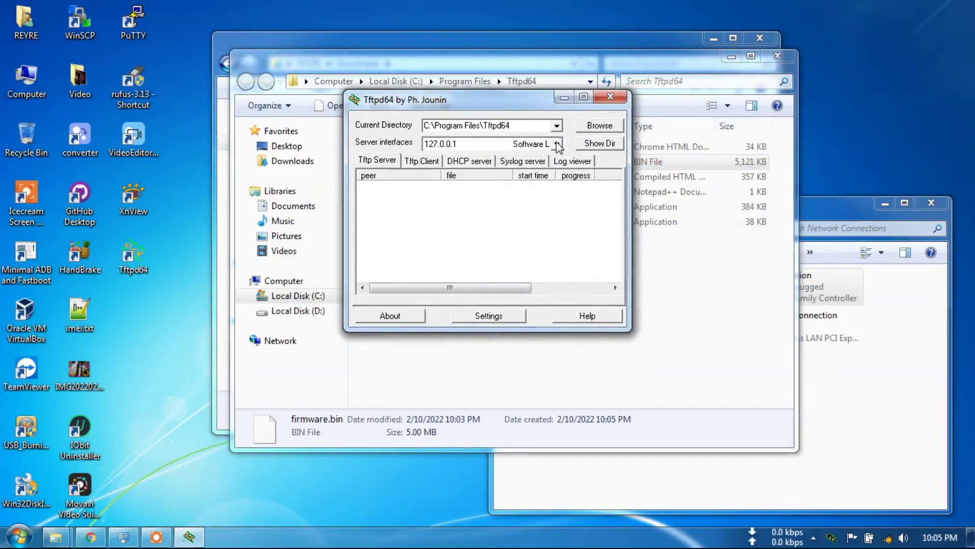
pyautogui.click(490, 316)
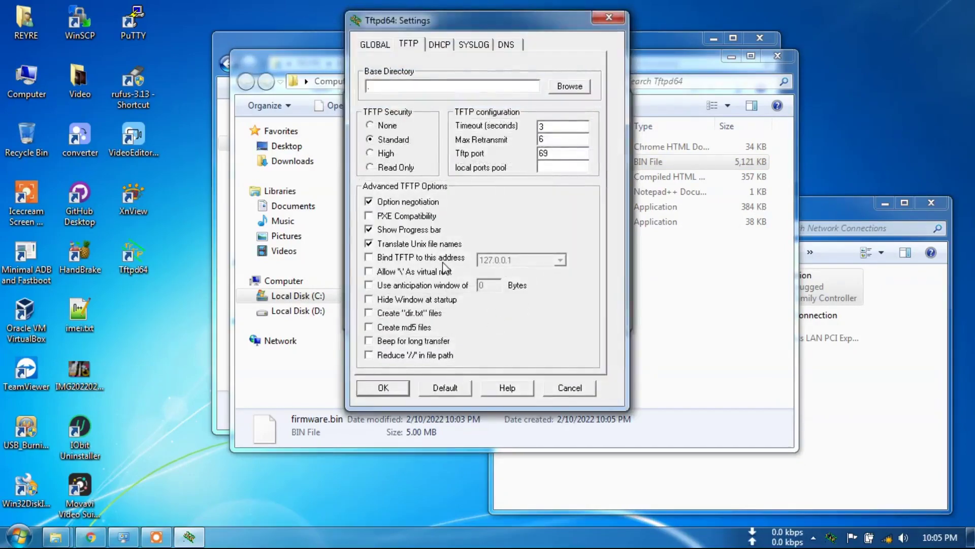
pyautogui.click(369, 257)
pyautogui.click(559, 260)
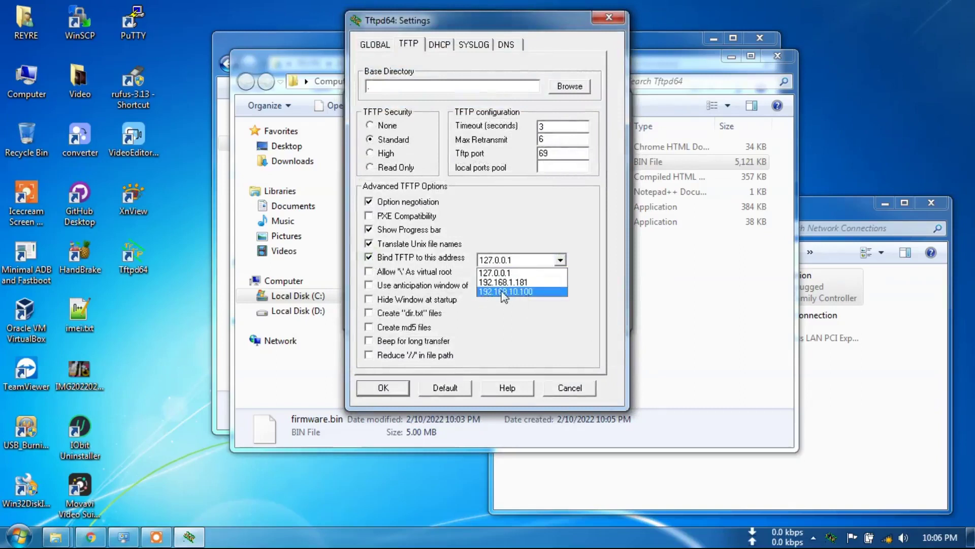
pyautogui.click(527, 291)
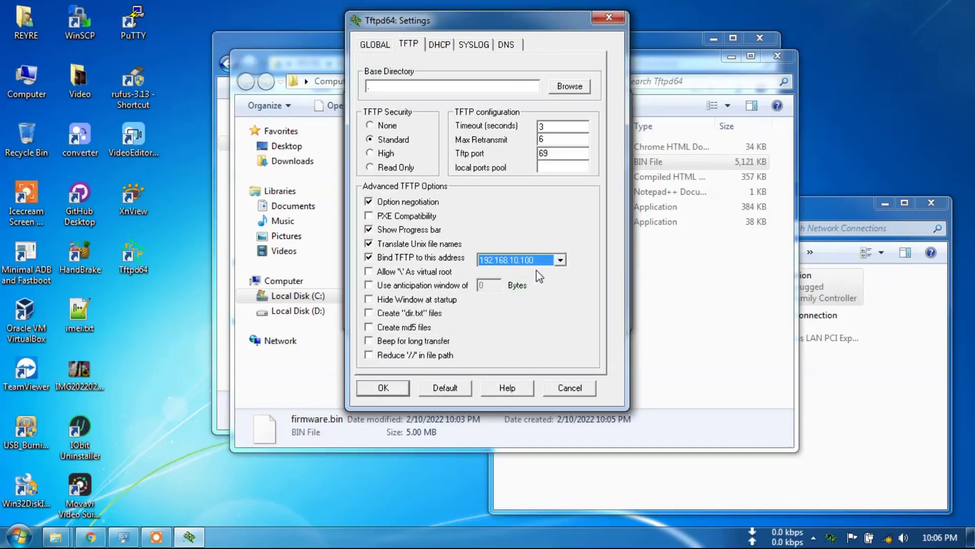
pyautogui.click(389, 387)
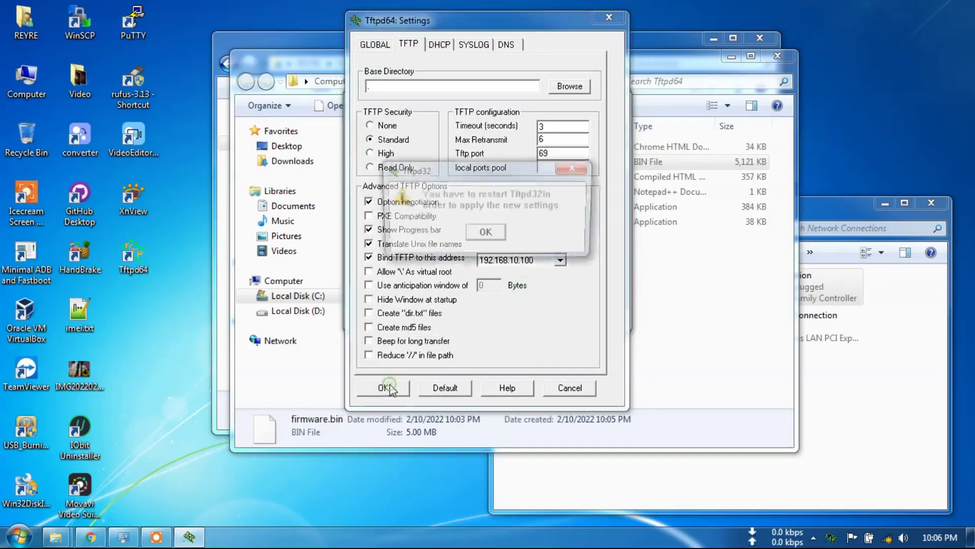
pyautogui.click(485, 232)
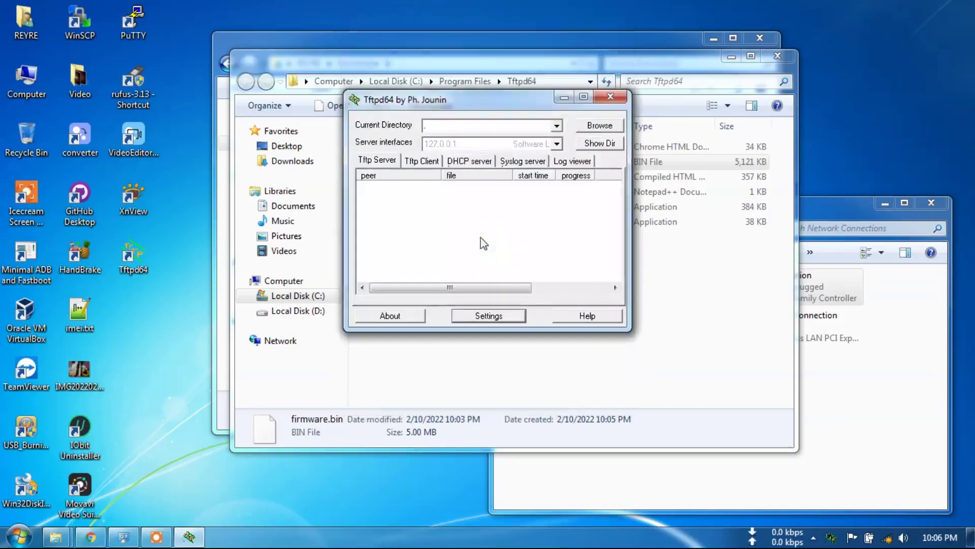
# - Browse to C:\Program Files\Tftpd64 and make it Tftpd64's current directory
pyautogui.moveTo(538, 99); pyautogui.dragTo(546, 133)
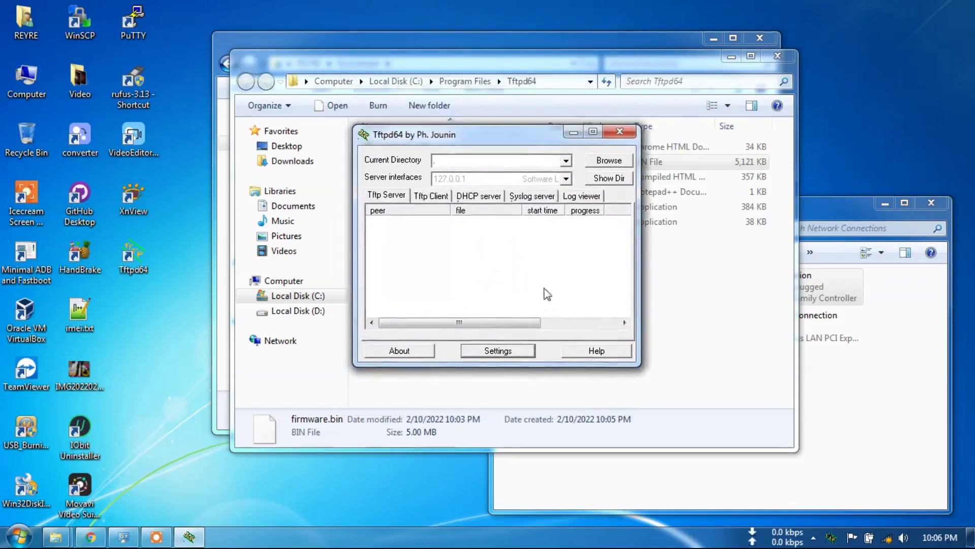
pyautogui.click(603, 164)
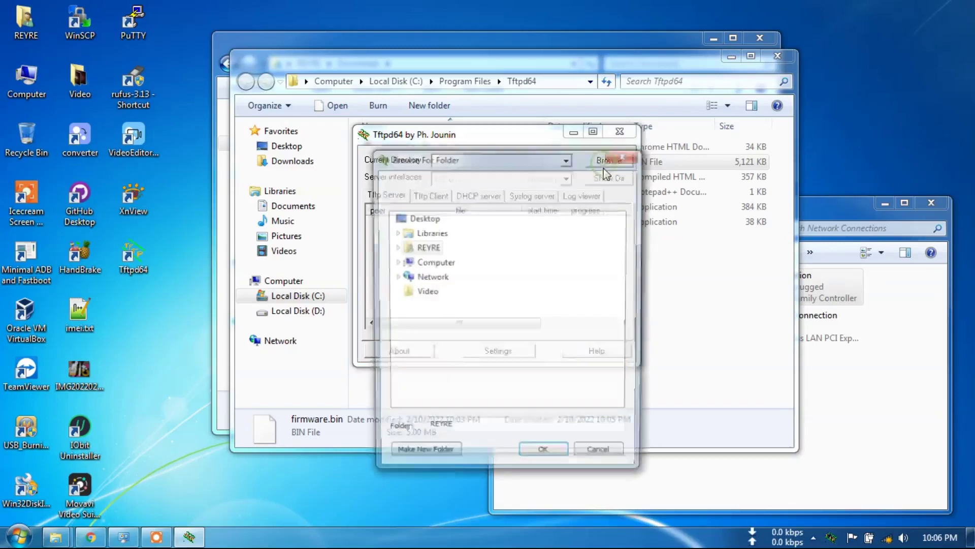
pyautogui.click(395, 262)
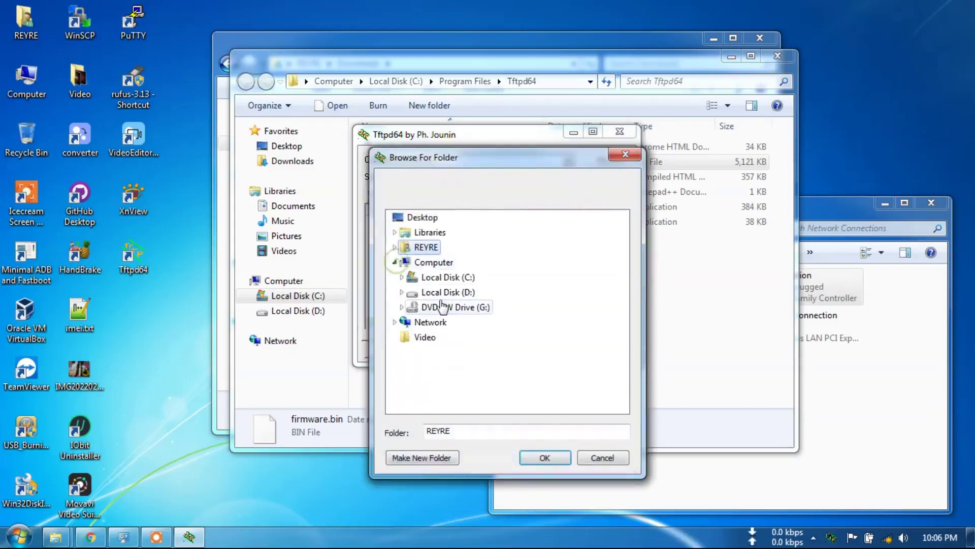
pyautogui.click(400, 277)
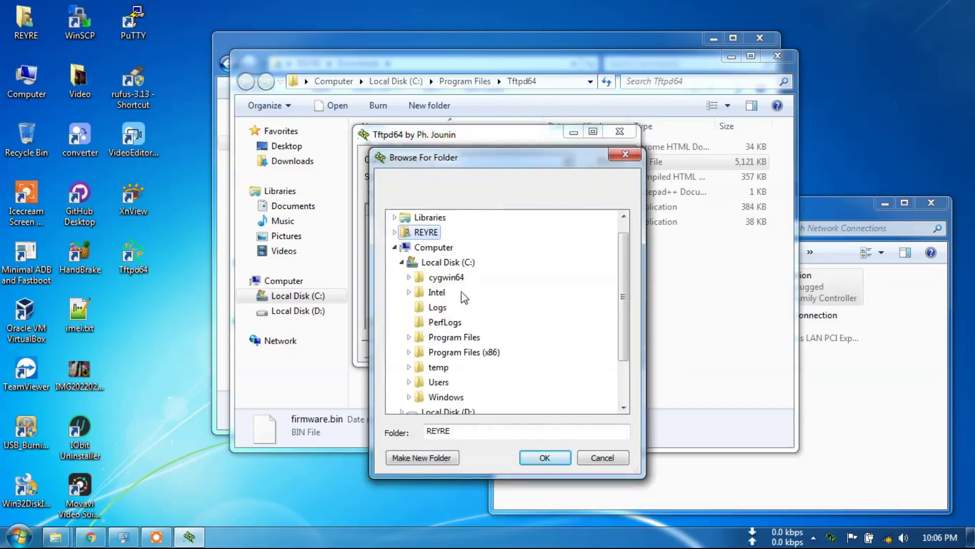
pyautogui.doubleClick(434, 355)
pyautogui.scroll(-8, 492, 349)
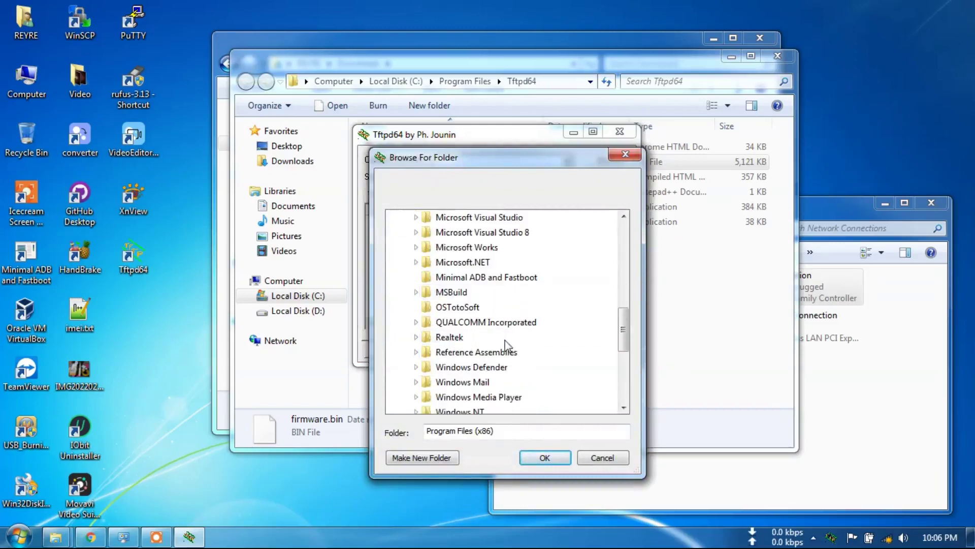
pyautogui.scroll(-3, 508, 342)
pyautogui.scroll(10, 515, 345)
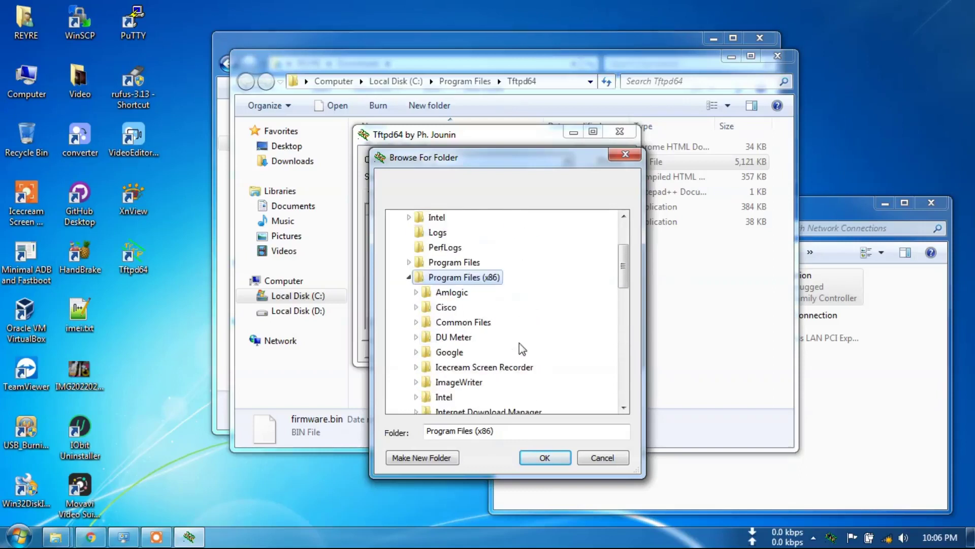
pyautogui.click(408, 277)
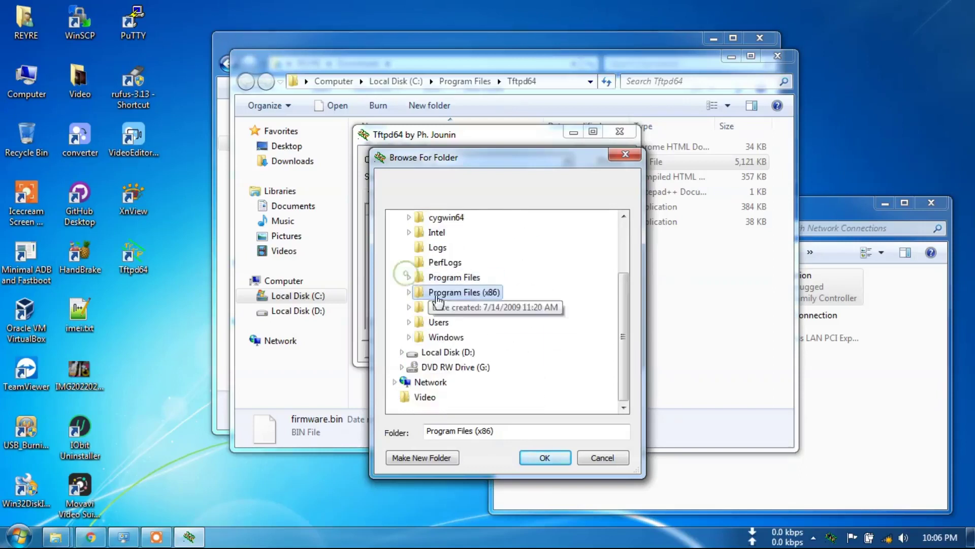
pyautogui.click(408, 278)
pyautogui.scroll(-4, 518, 316)
pyautogui.click(464, 353)
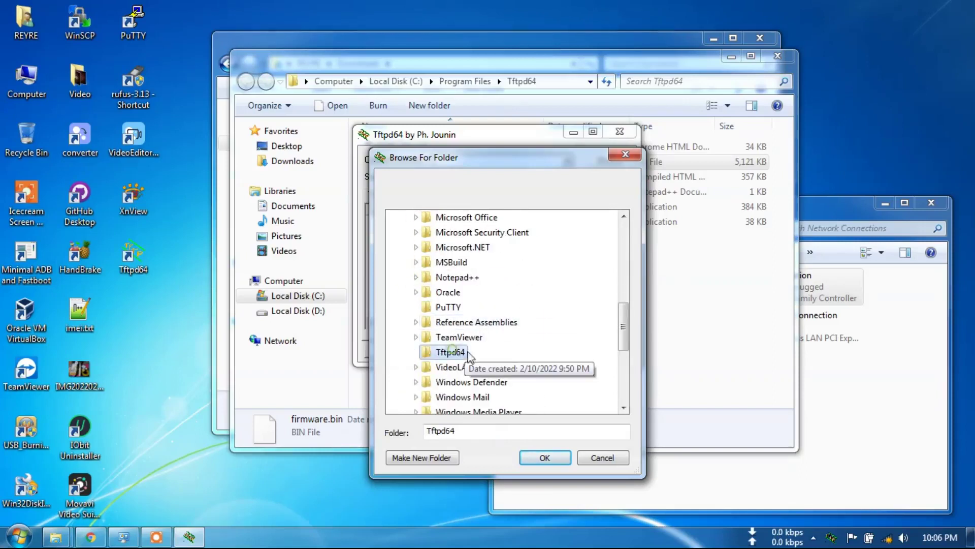
pyautogui.click(551, 455)
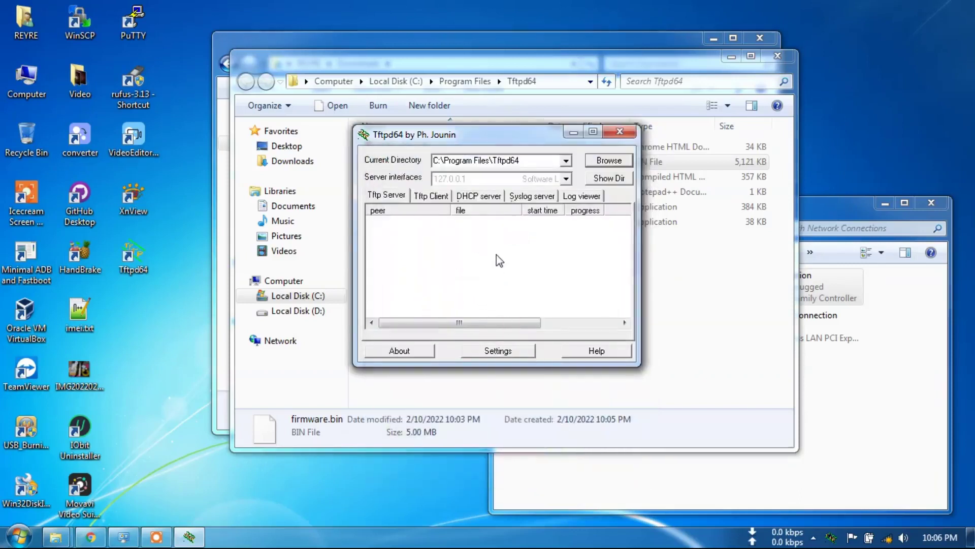
pyautogui.click(500, 178)
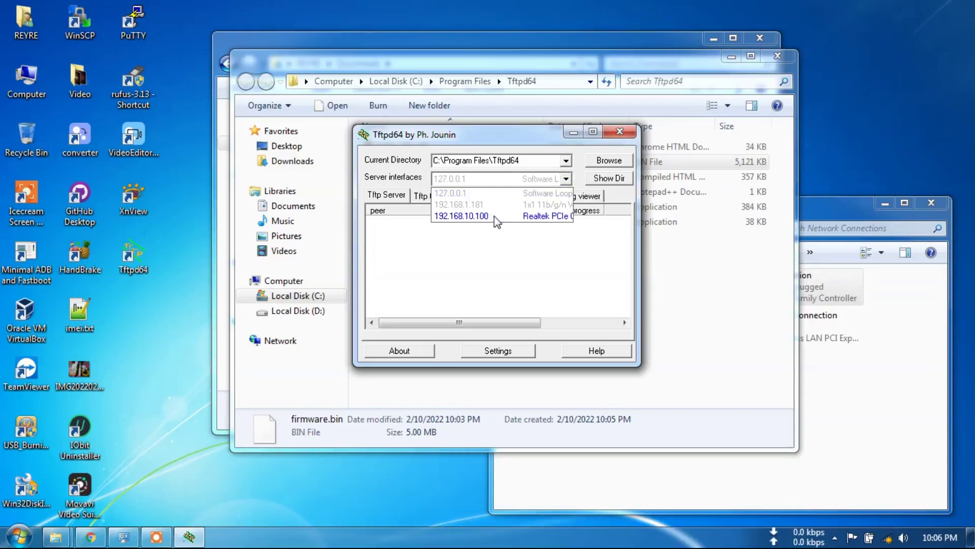
# - Serve on interface 192.168.10.100 and clear the Explorer windows while the router fetches firmware.bin
pyautogui.click(491, 216)
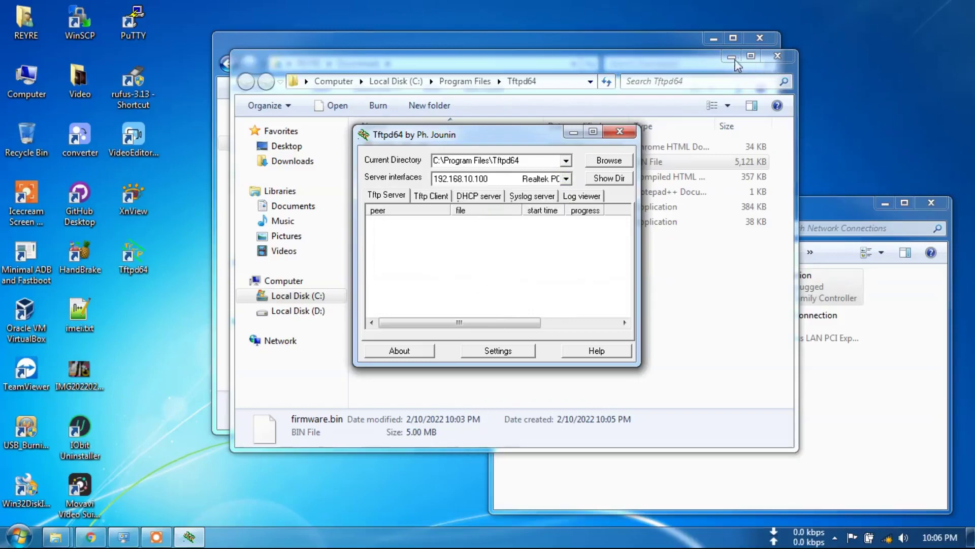
pyautogui.click(669, 39)
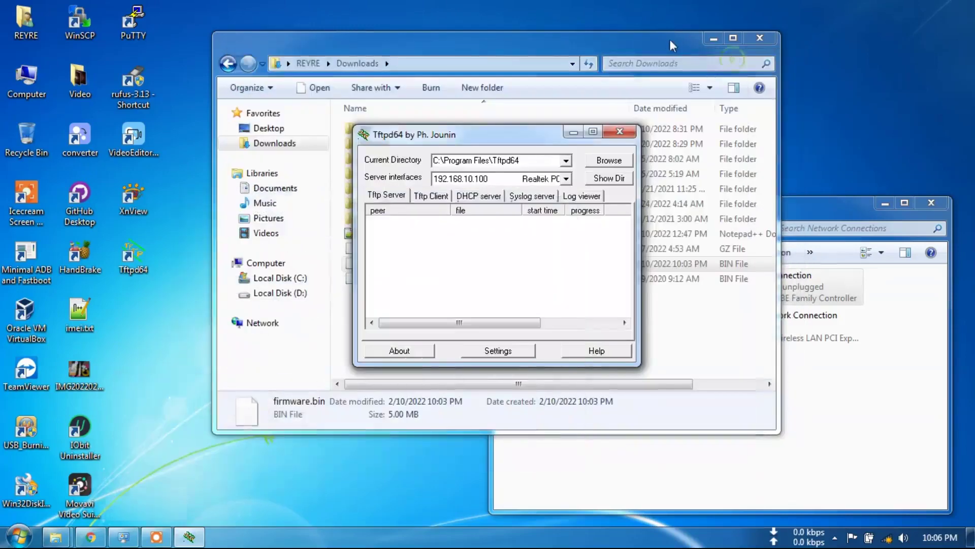
pyautogui.click(710, 39)
pyautogui.moveTo(539, 135); pyautogui.dragTo(388, 146)
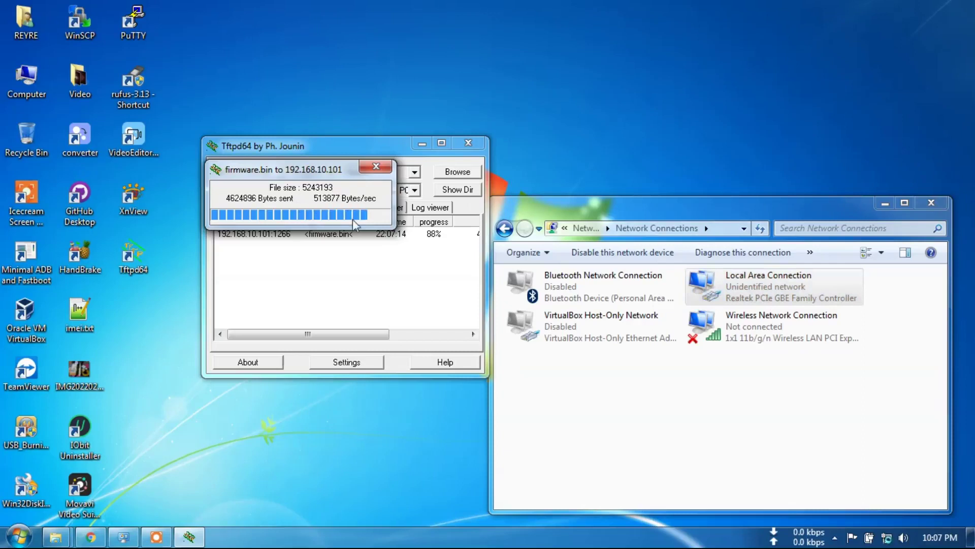
# - Confirm in the Tftpd64 log that firmware.bin was fully sent (5243193 bytes in 11 s), then close Tftpd64
pyautogui.click(434, 236)
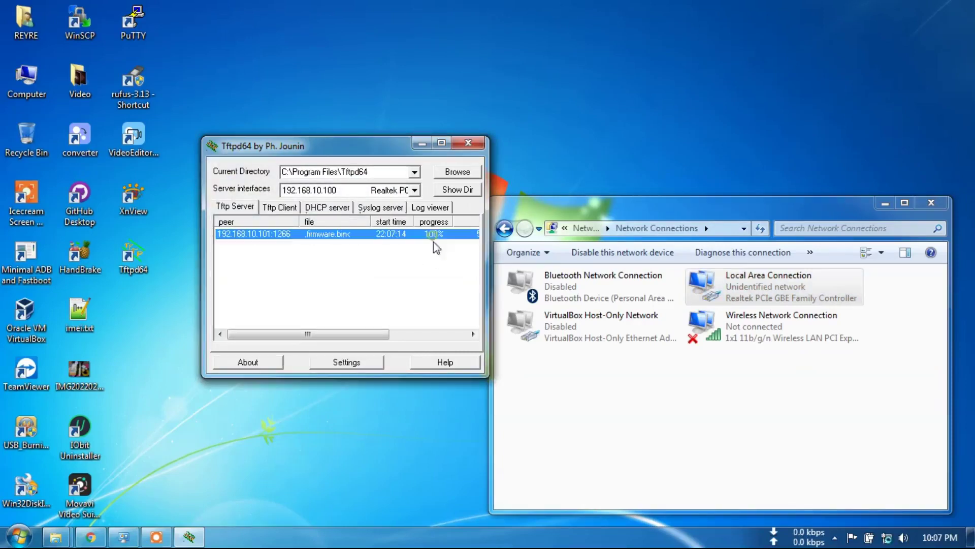
pyautogui.click(419, 209)
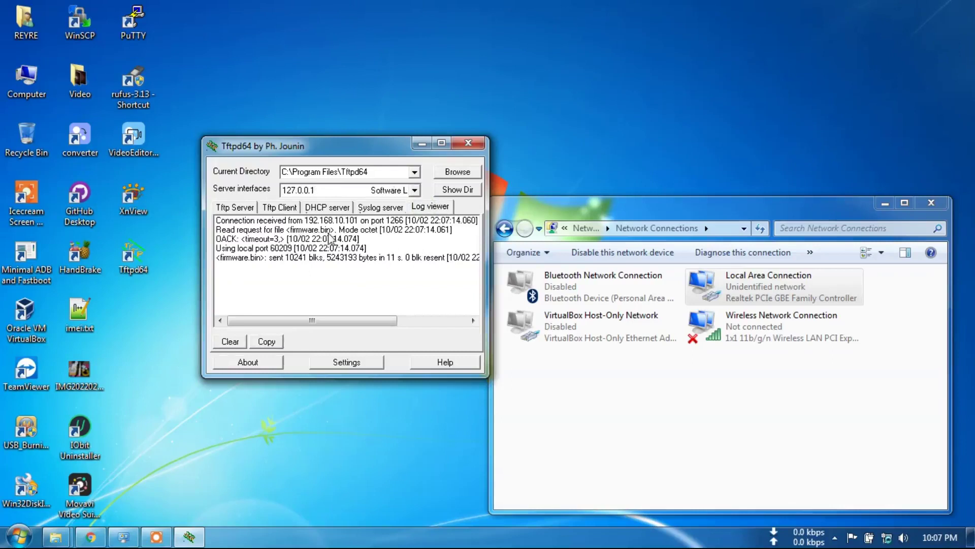
pyautogui.click(469, 146)
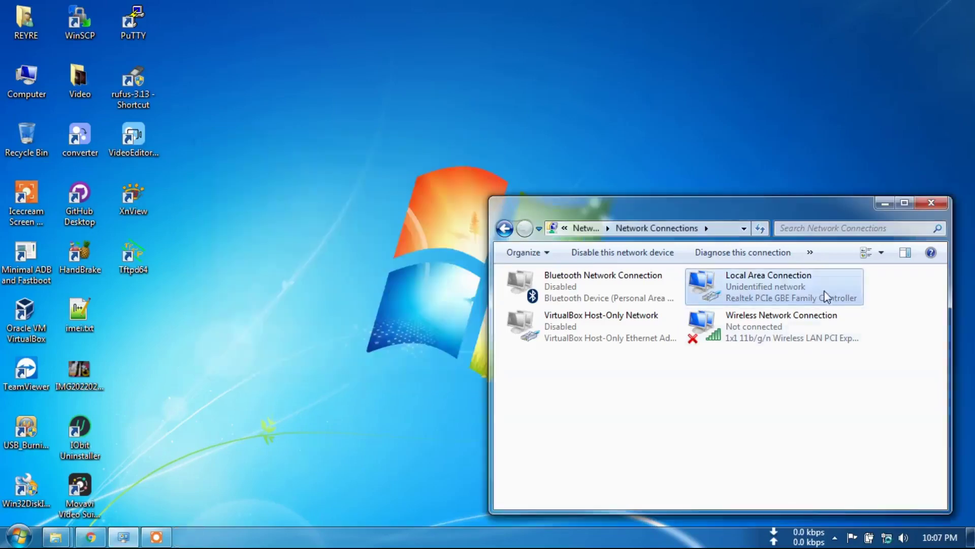
# - Set Local Area Connection's IPv4 properties to obtain the IP address and DNS server automatically
pyautogui.rightClick(751, 285)
pyautogui.click(808, 421)
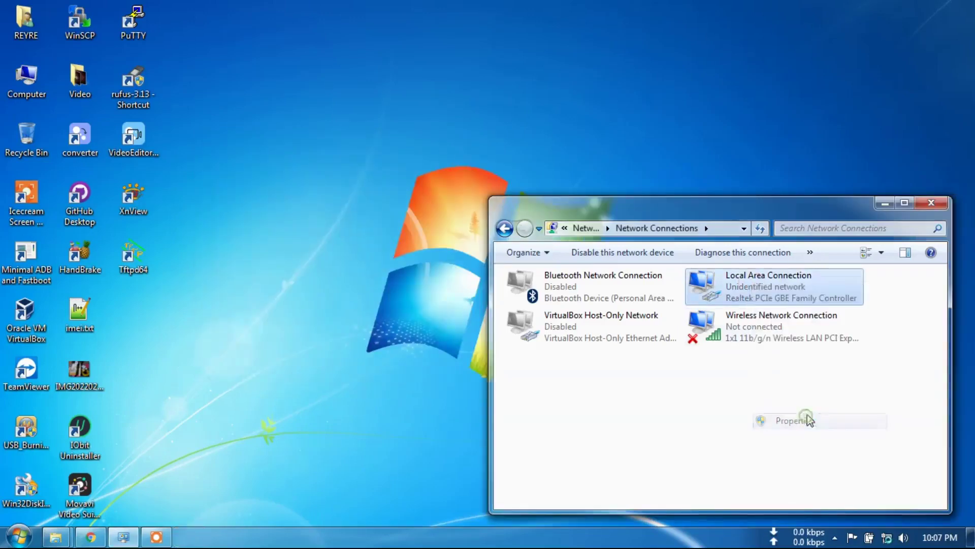
pyautogui.doubleClick(629, 375)
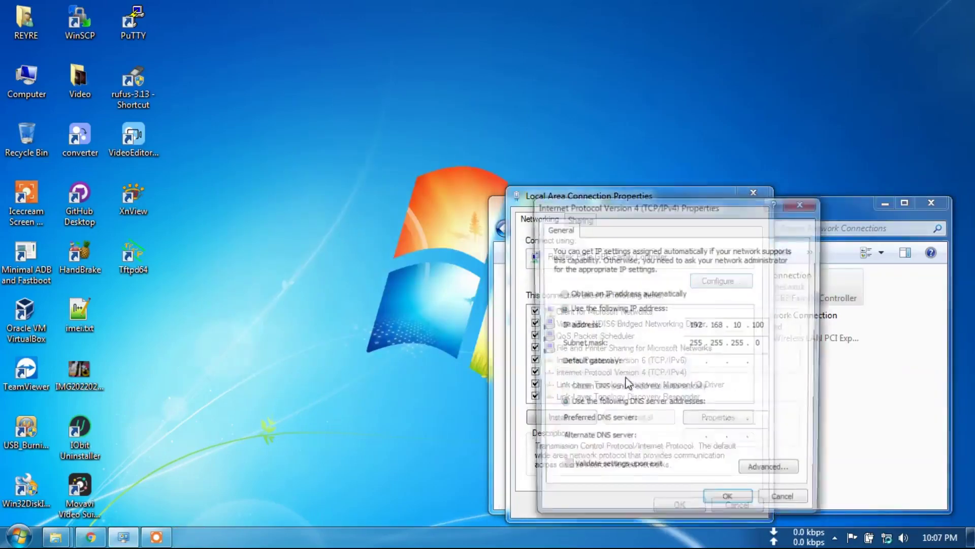
pyautogui.click(561, 295)
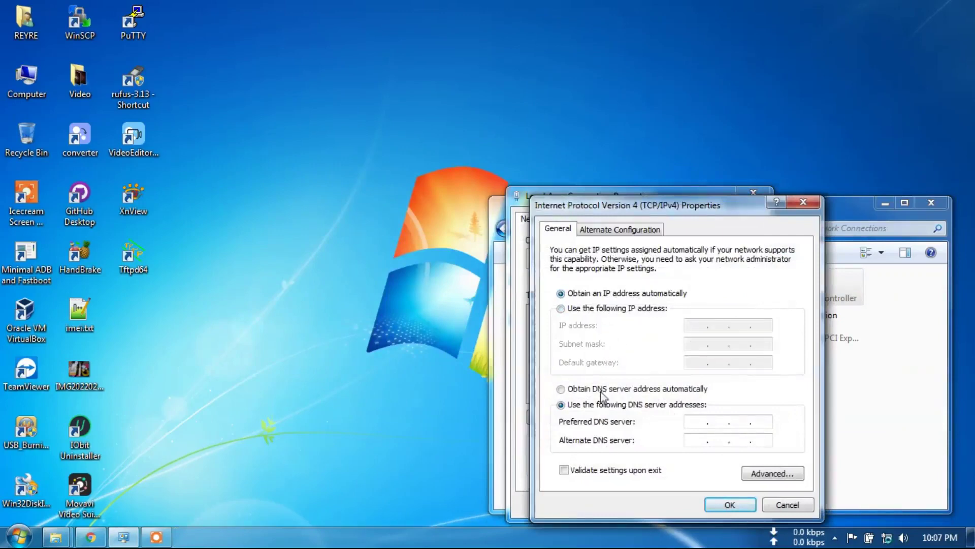
pyautogui.click(561, 390)
pyautogui.click(730, 505)
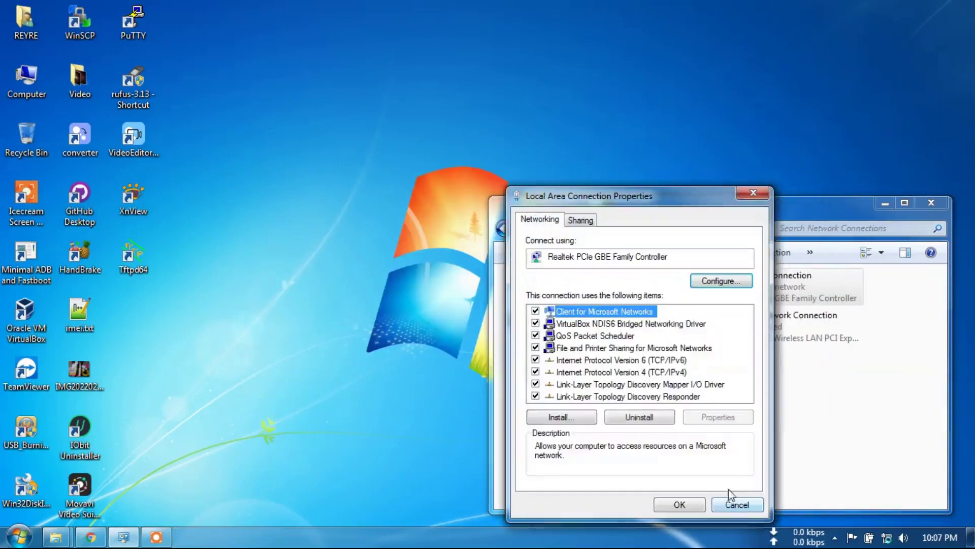
pyautogui.click(679, 504)
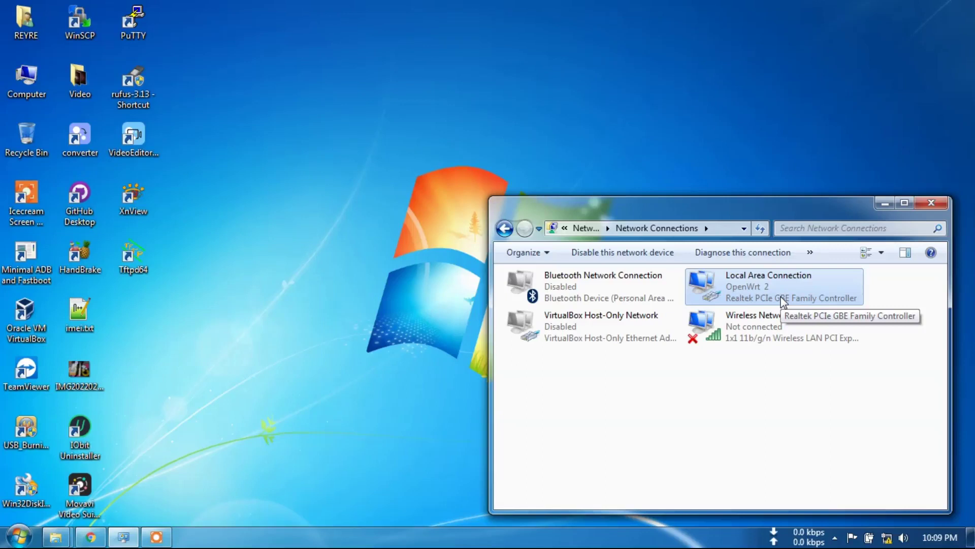
# - Check the Local Area Connection details for gateway 192.168.1.1, then close the Details and Status dialogs
pyautogui.rightClick(747, 292)
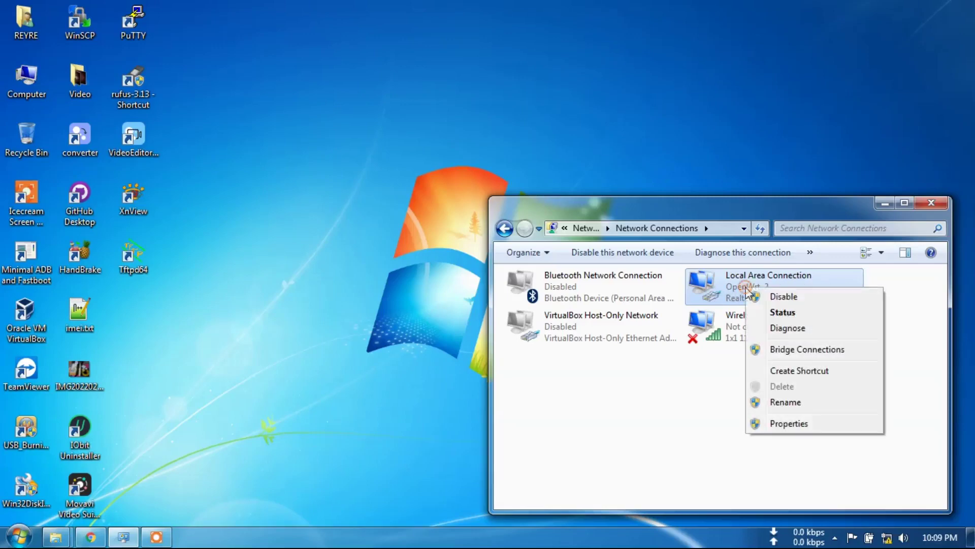
pyautogui.click(807, 312)
pyautogui.click(411, 257)
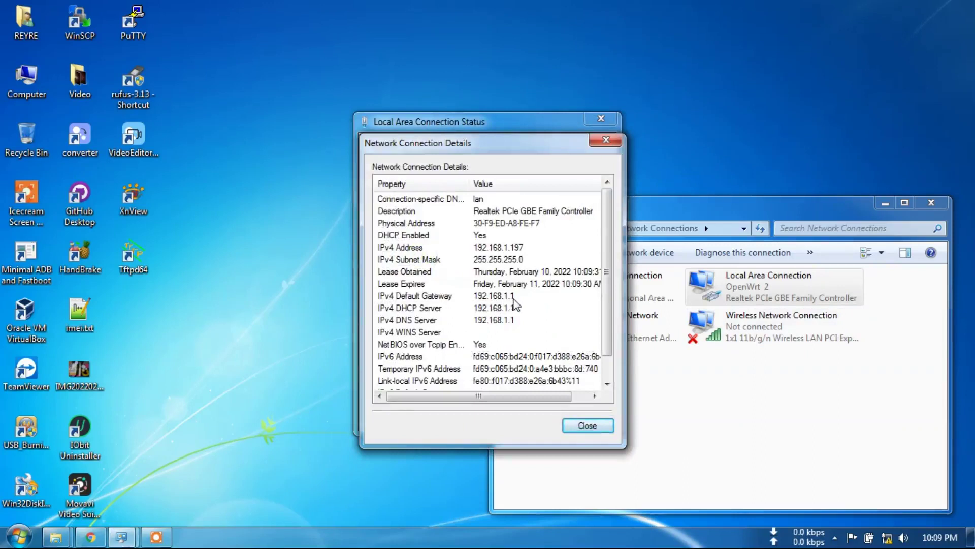
pyautogui.click(587, 425)
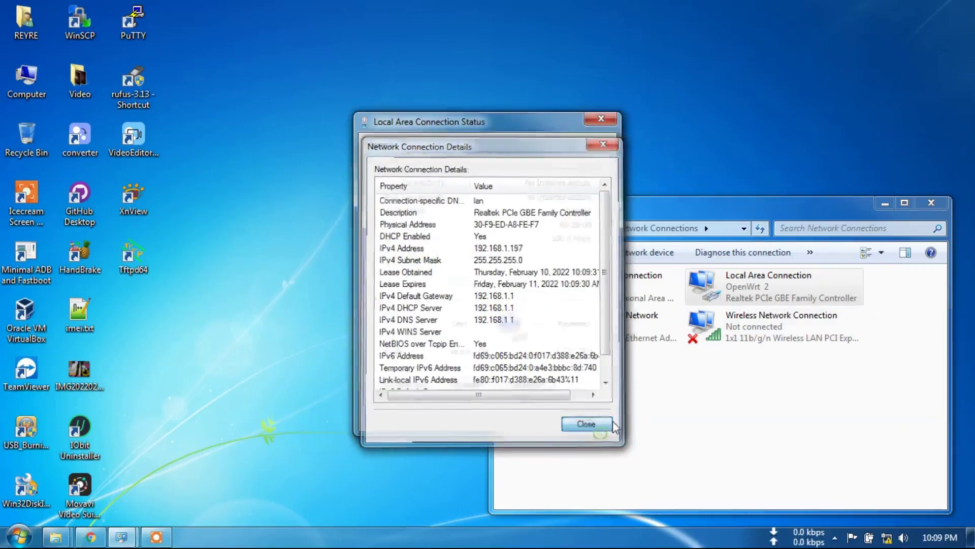
pyautogui.click(585, 419)
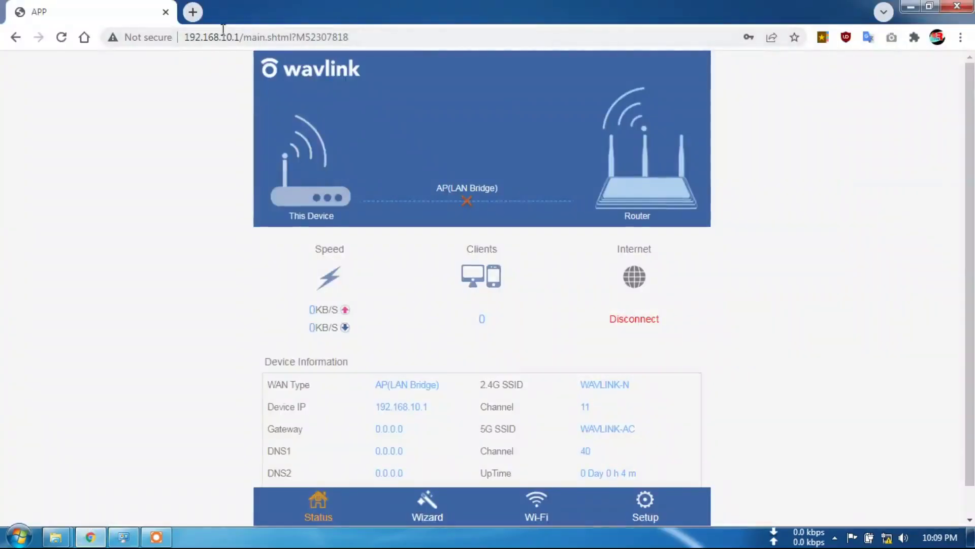
# - Load the router at 192.168.1.1 and log in to LuCI with an empty password
pyautogui.moveTo(226, 37); pyautogui.dragTo(376, 41)
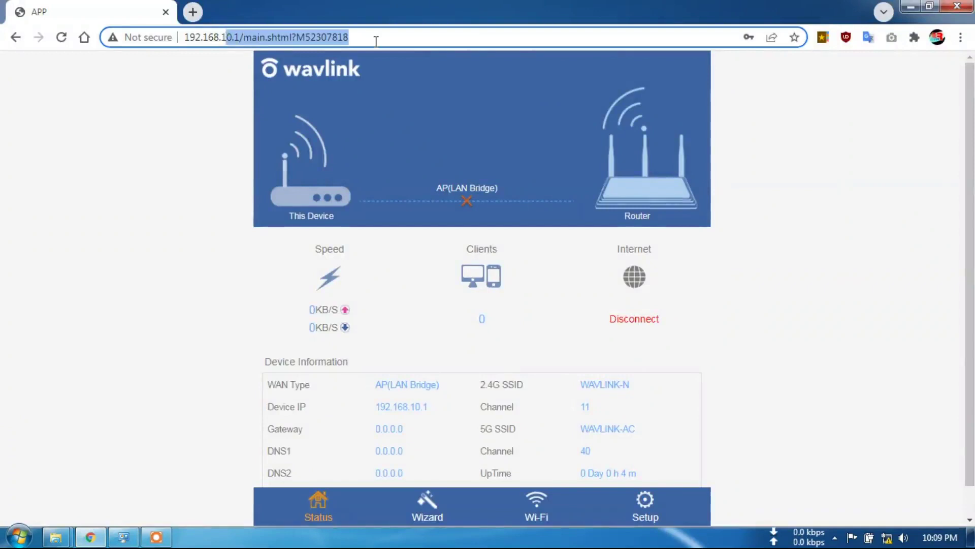
pyautogui.write('.168.1.1')
pyautogui.press('Return')
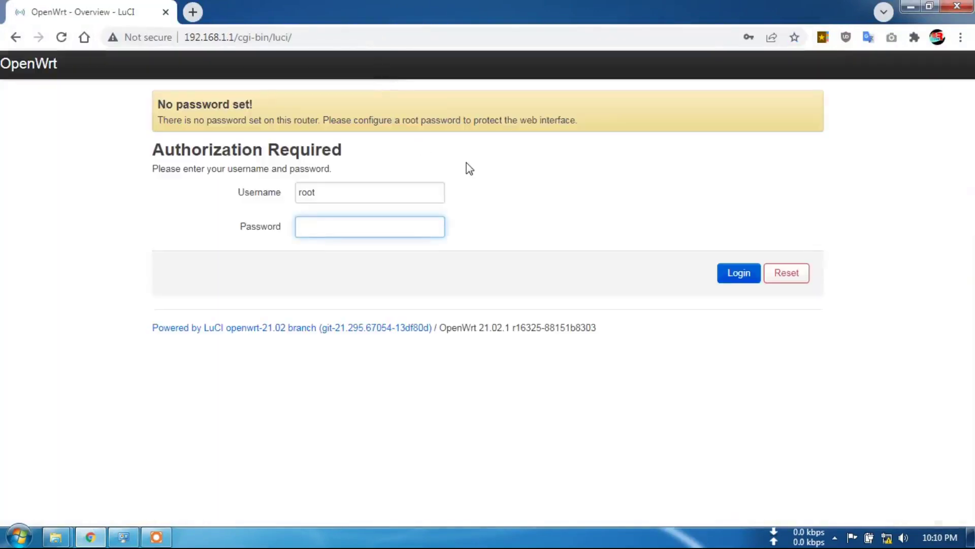
pyautogui.click(729, 281)
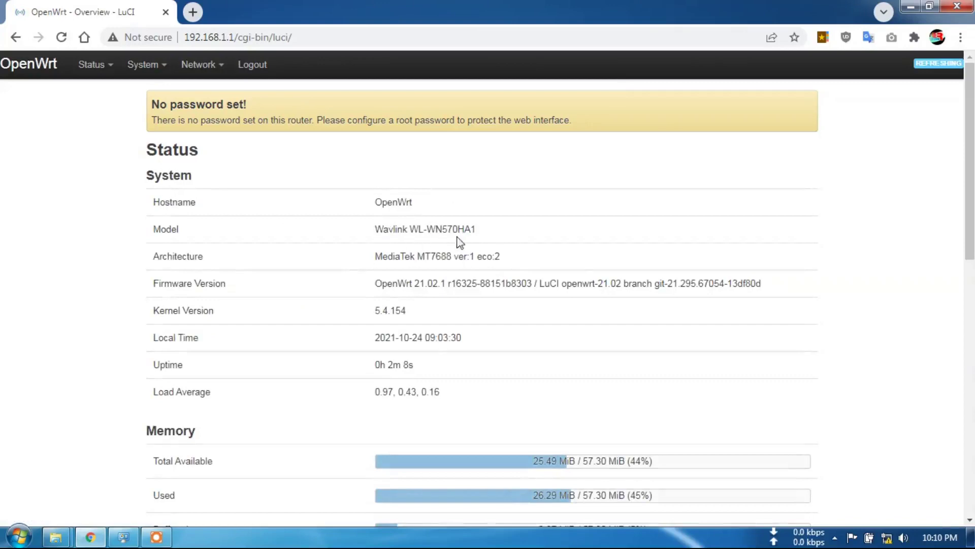
# - Scroll through the LuCI Status page listing Wavlink WL-WN570HA1 on OpenWrt 21.02.1
pyautogui.scroll(-10, 442, 335)
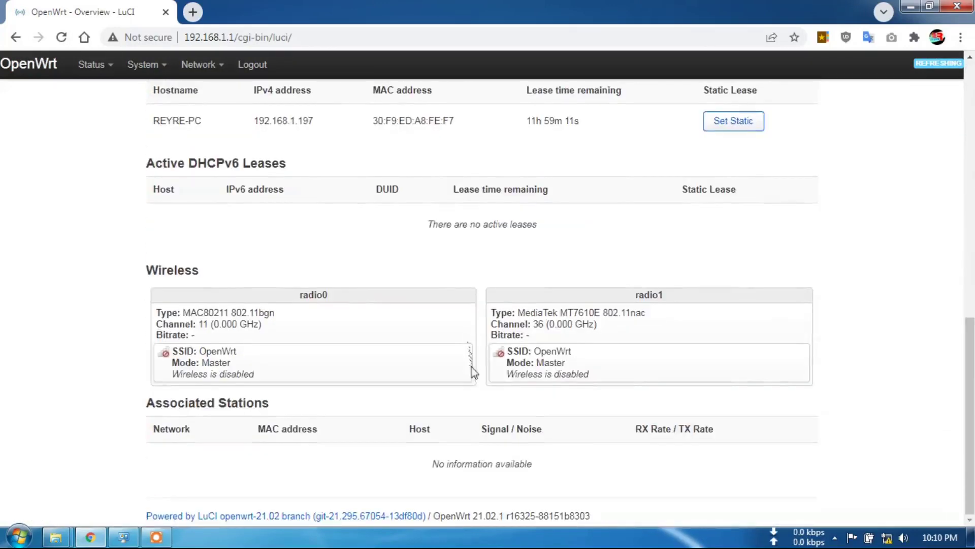
pyautogui.scroll(10, 468, 356)
pyautogui.scroll(-8, 453, 299)
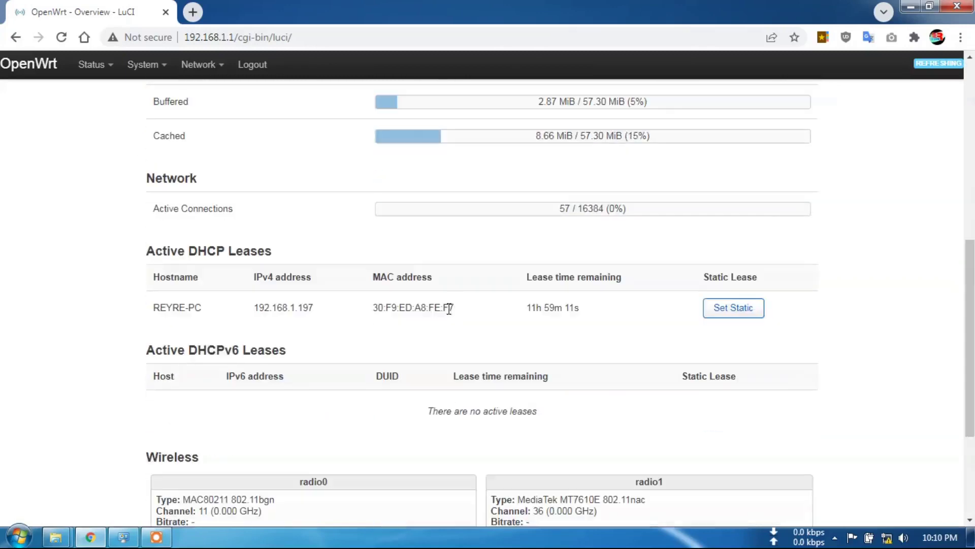
pyautogui.scroll(8, 447, 315)
# - Go to LuCI's Network > Wireless page and check the PC's current network connections
pyautogui.moveTo(204, 64)
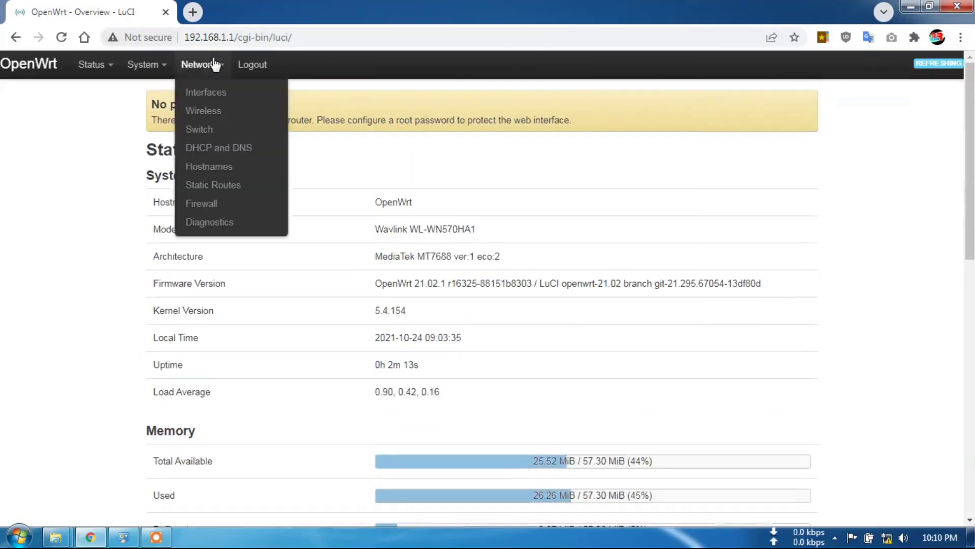
pyautogui.click(217, 110)
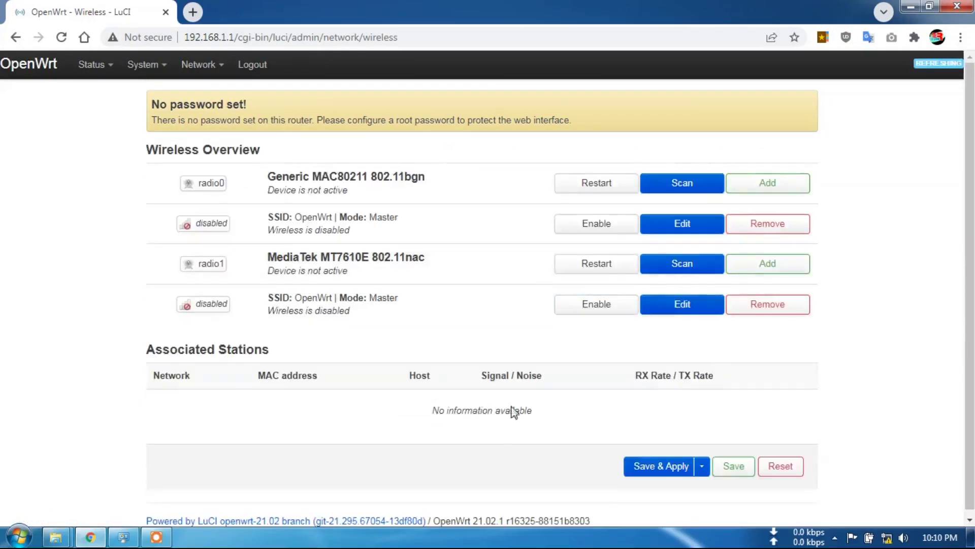
pyautogui.click(887, 537)
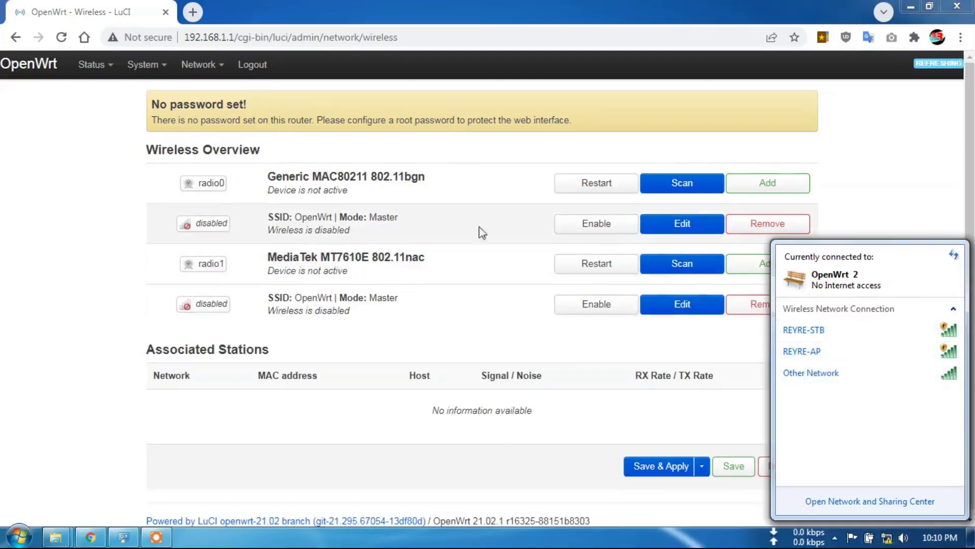
# - Enable the radio0 and radio1 OpenWrt networks, then view the PC's available Wi-Fi list
pyautogui.click(617, 227)
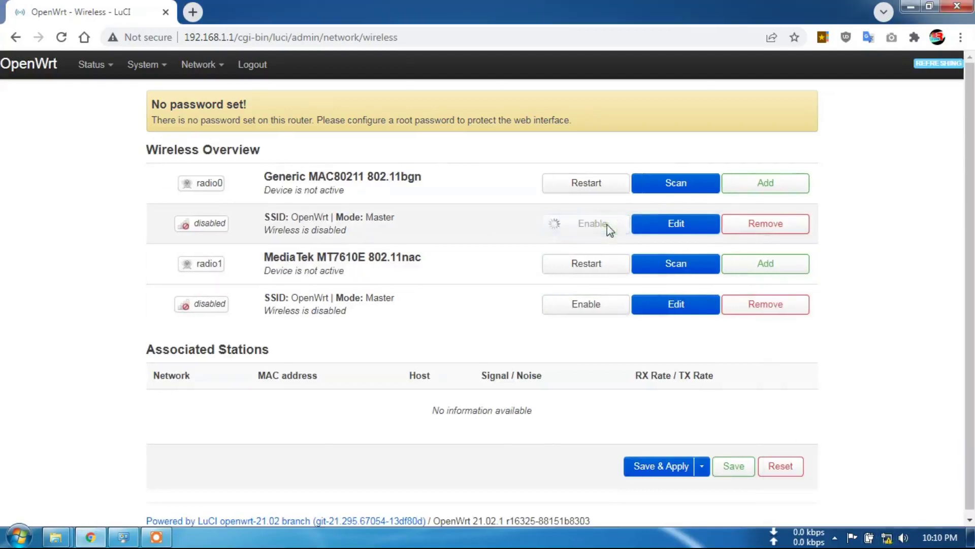
pyautogui.click(575, 308)
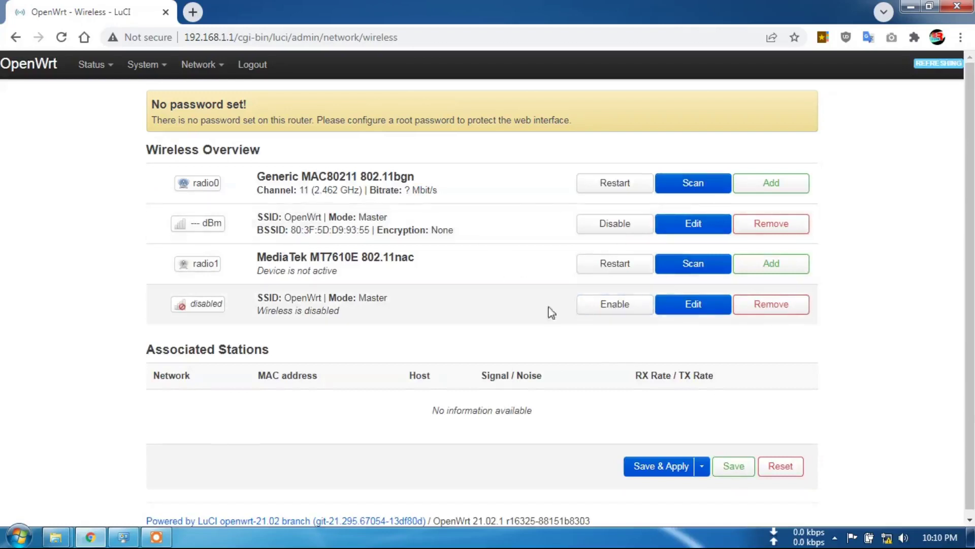
pyautogui.click(615, 306)
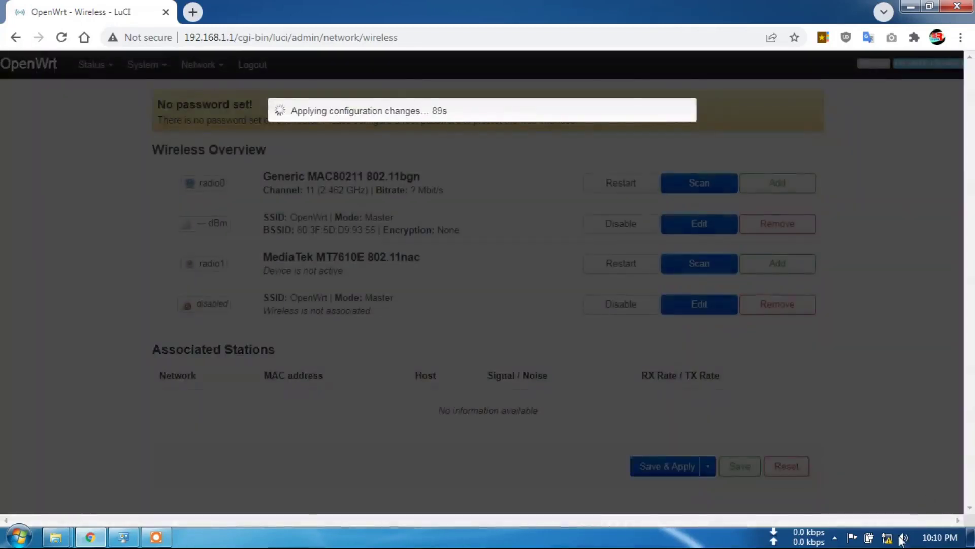
pyautogui.click(887, 538)
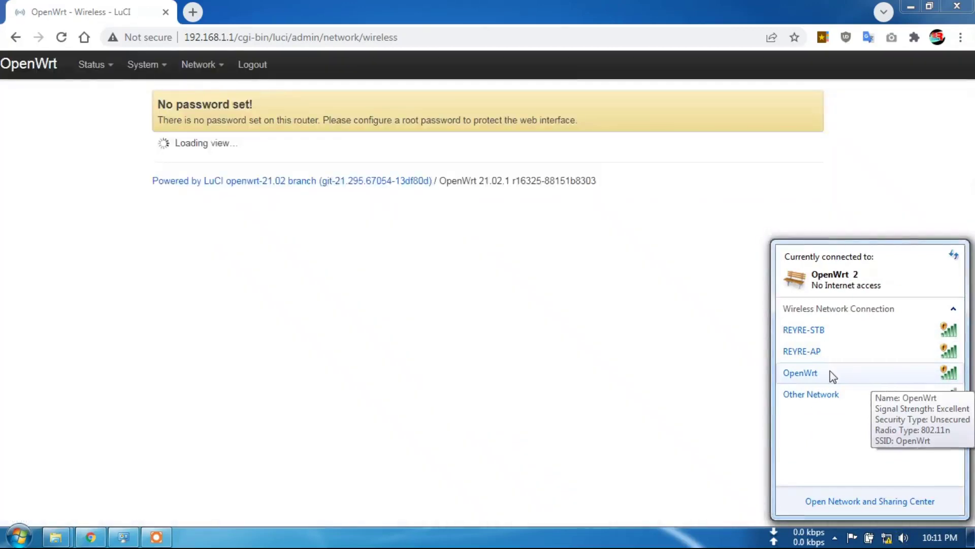
# - Connect the PC to the OpenWrt Wi-Fi network and verify the connection status
pyautogui.click(123, 537)
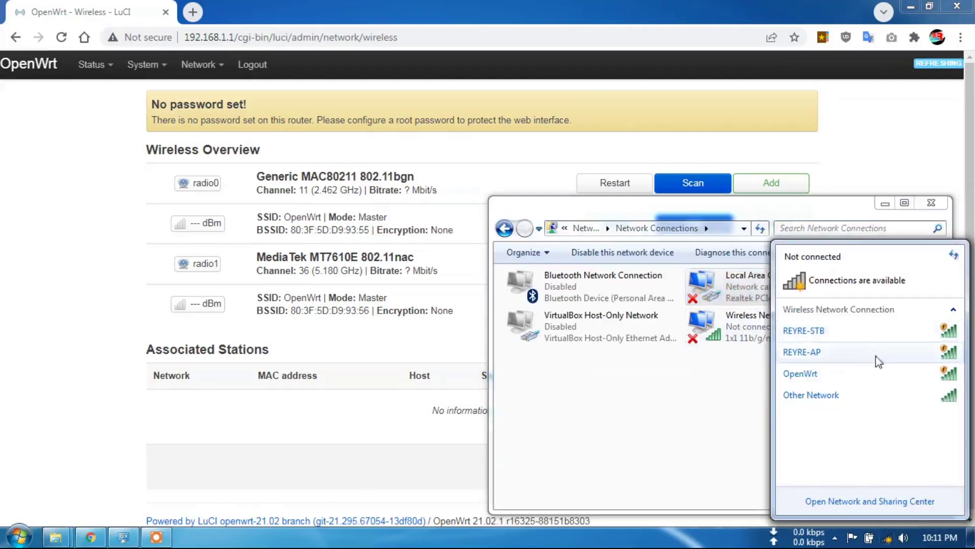
pyautogui.click(873, 373)
pyautogui.click(937, 429)
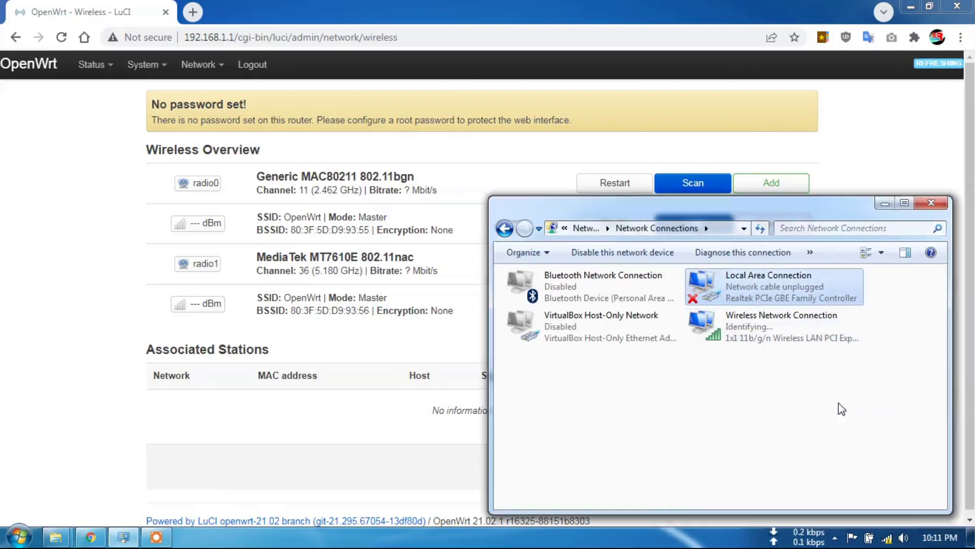
pyautogui.click(891, 536)
# - Return to LuCI's Status > Overview and scroll through it, showing 0h 3m 25s uptime
pyautogui.moveTo(89, 65)
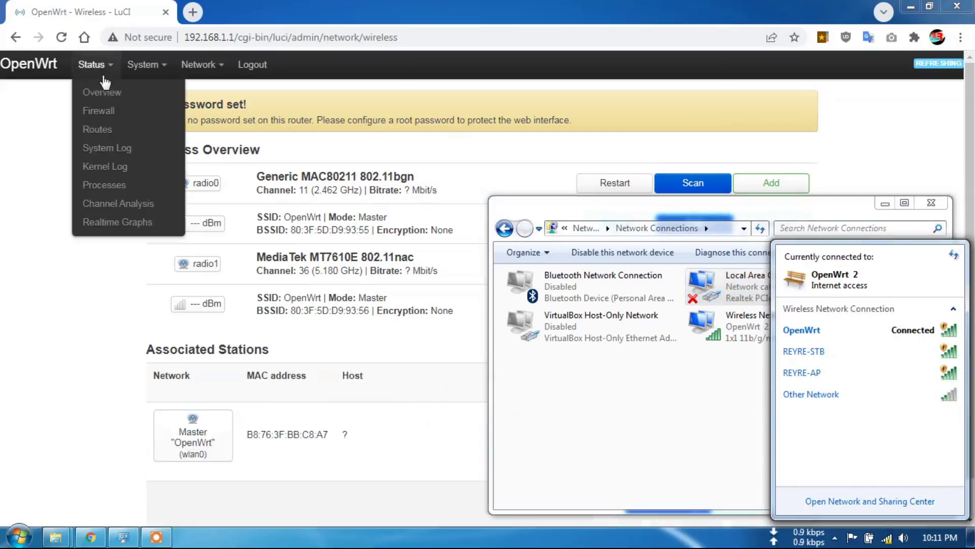
pyautogui.click(95, 97)
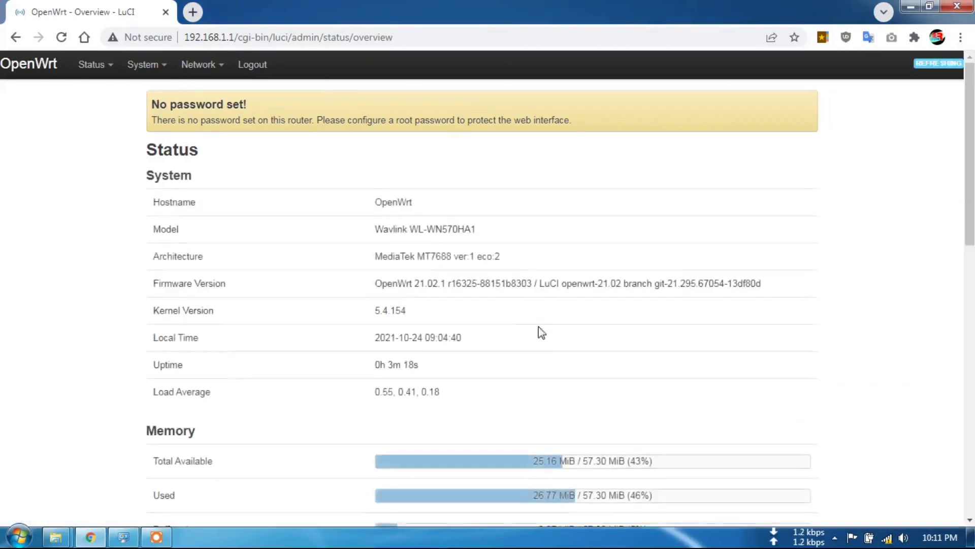
pyautogui.scroll(-5, 559, 336)
pyautogui.scroll(-10, 560, 331)
pyautogui.scroll(15, 568, 344)
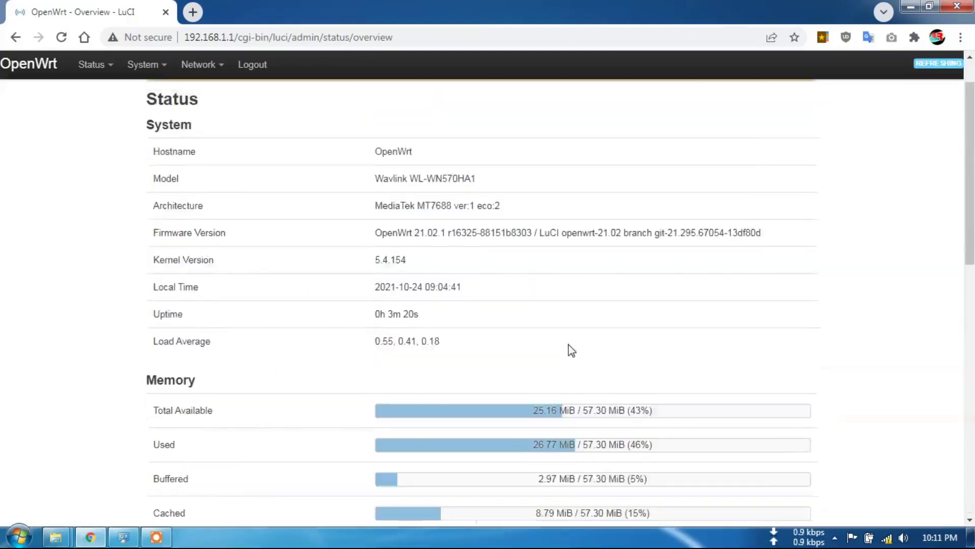
pyautogui.moveTo(145, 66)
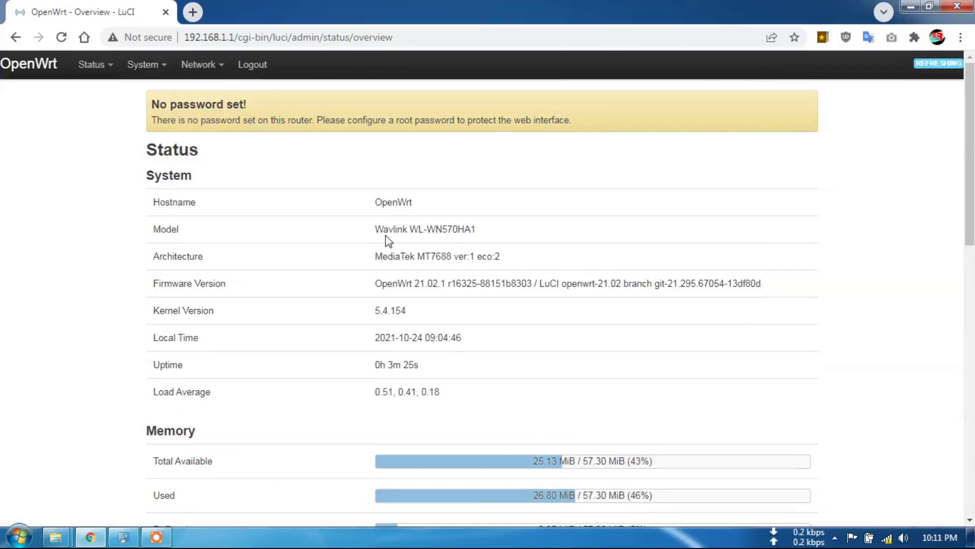
pyautogui.moveTo(90, 65)
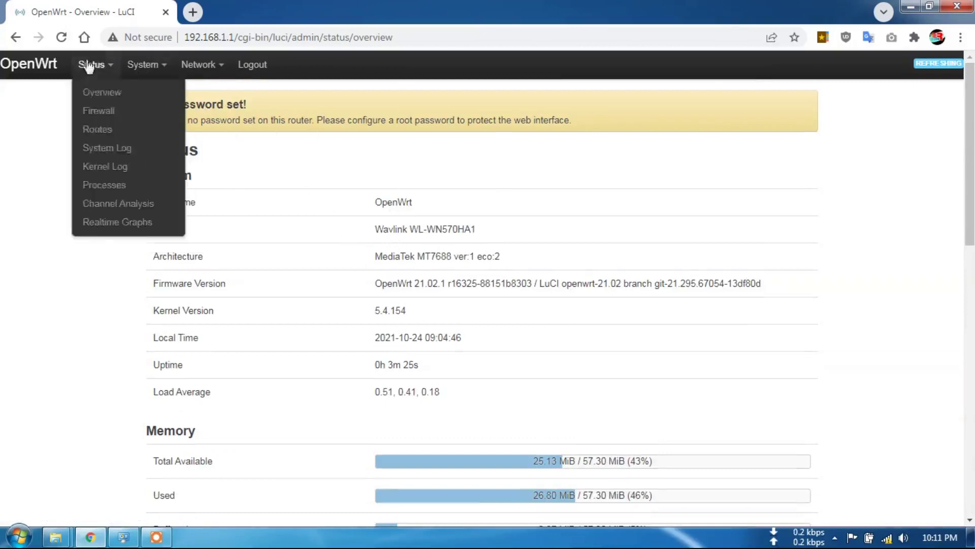